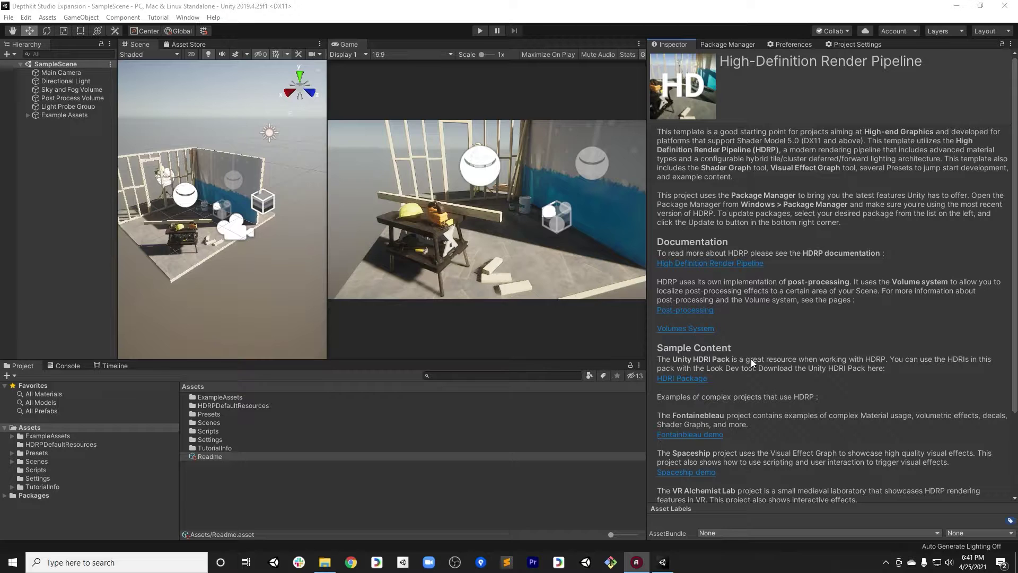
# Step: Add the Depthkit Core package from disk using Phase5/depthkit.core/package.json
pyautogui.click(728, 44)
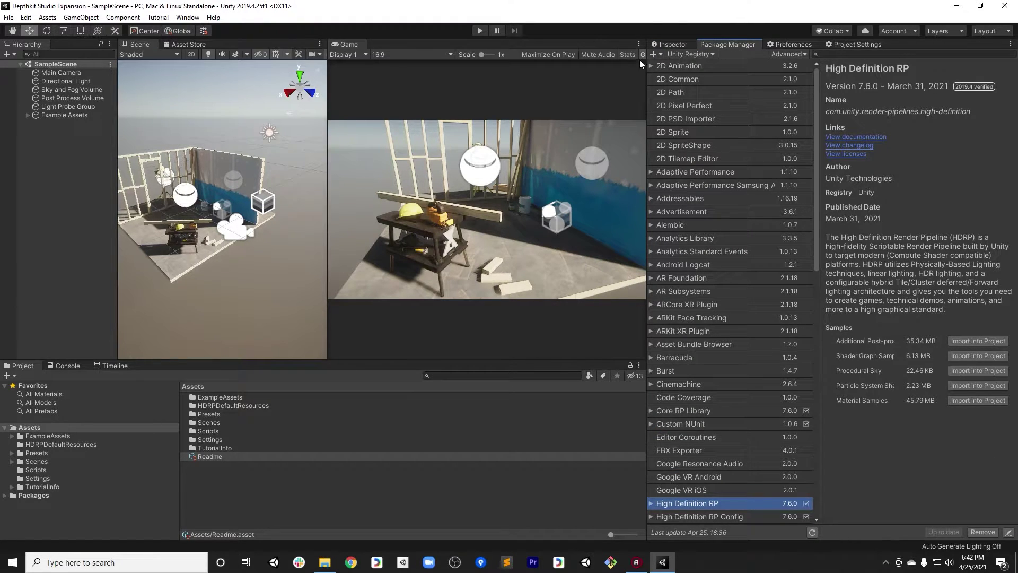
pyautogui.click(653, 53)
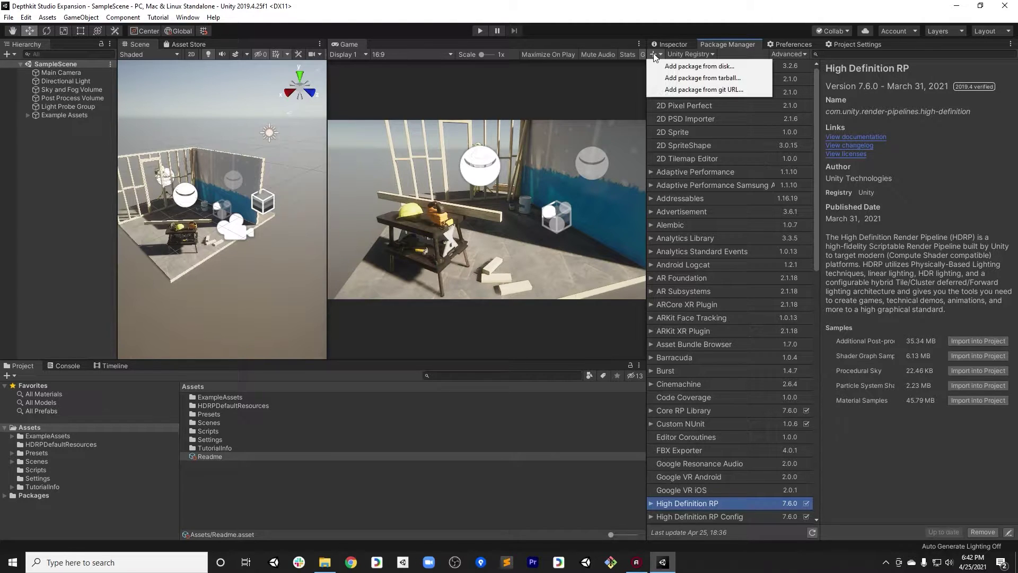
pyautogui.click(700, 66)
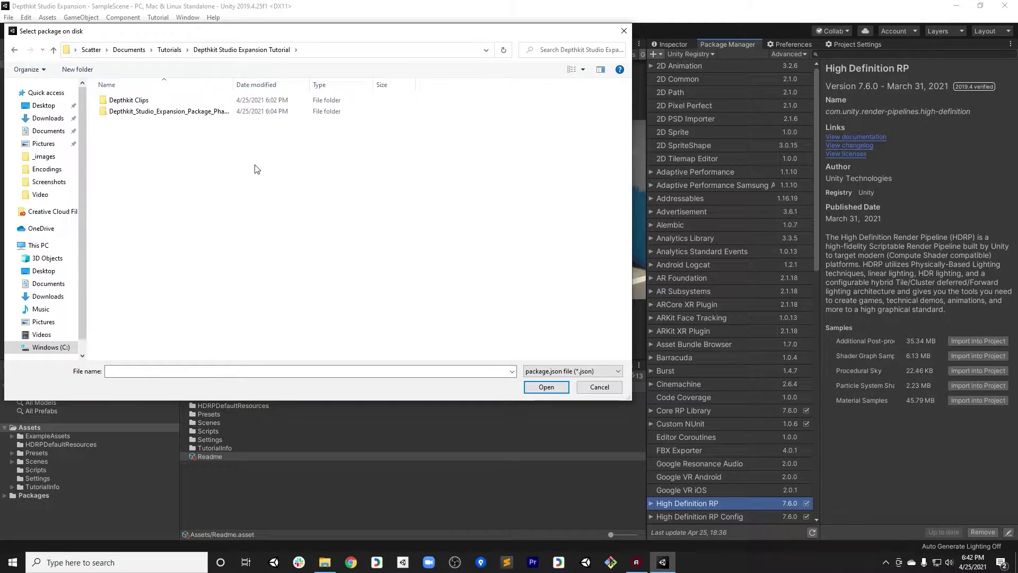
pyautogui.moveTo(236, 83); pyautogui.dragTo(302, 84)
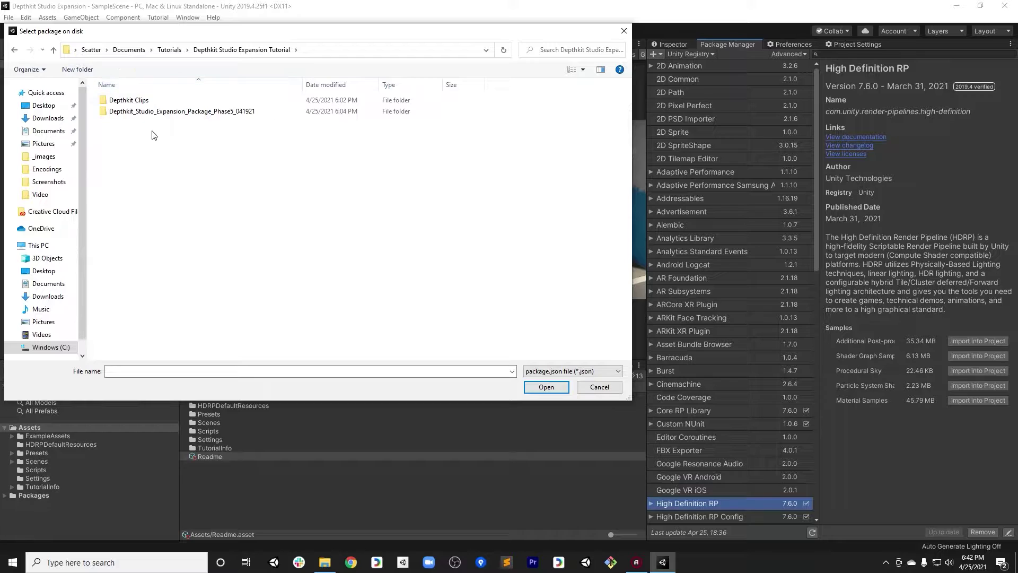
pyautogui.doubleClick(221, 112)
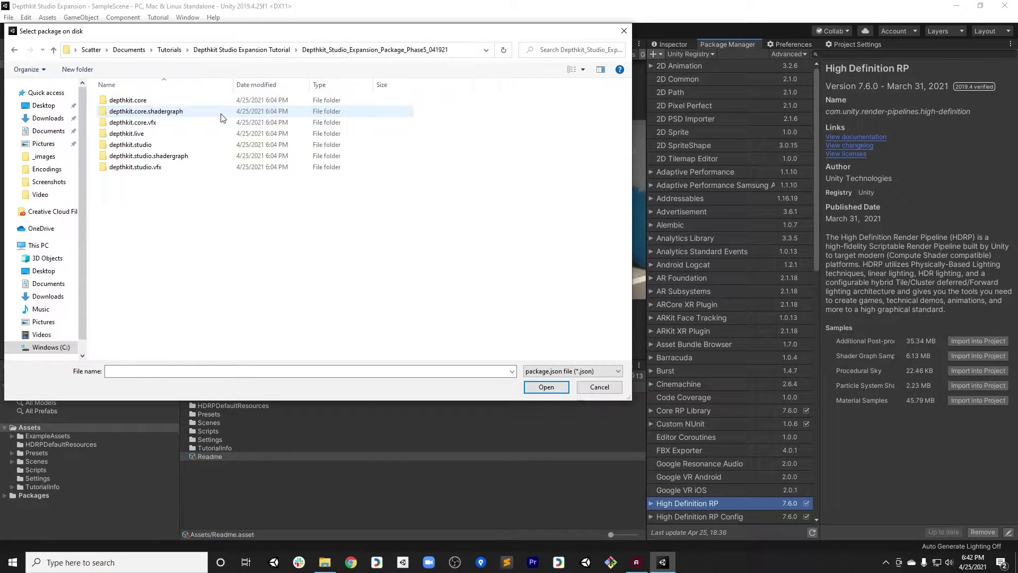
pyautogui.doubleClick(136, 102)
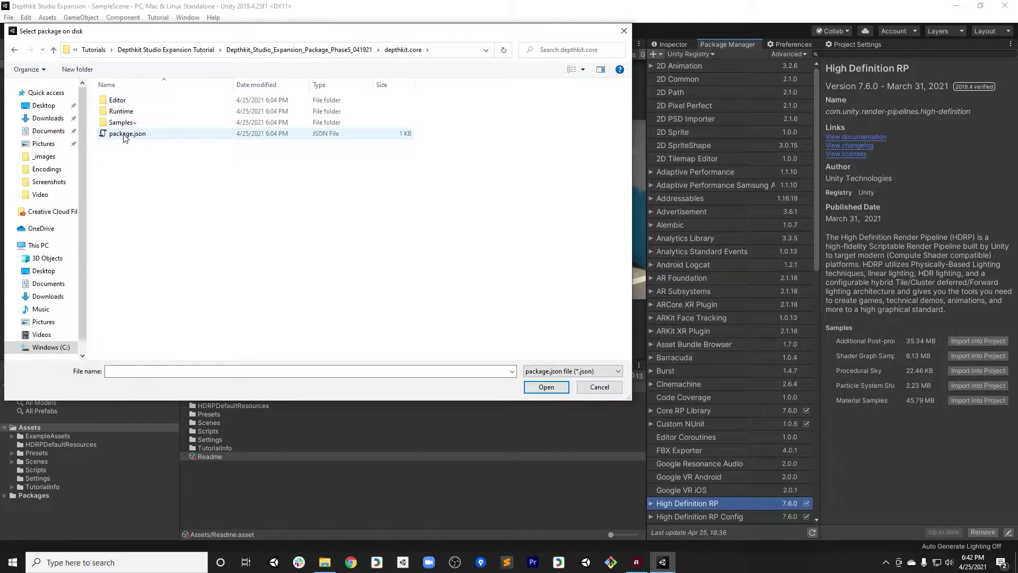
pyautogui.doubleClick(124, 134)
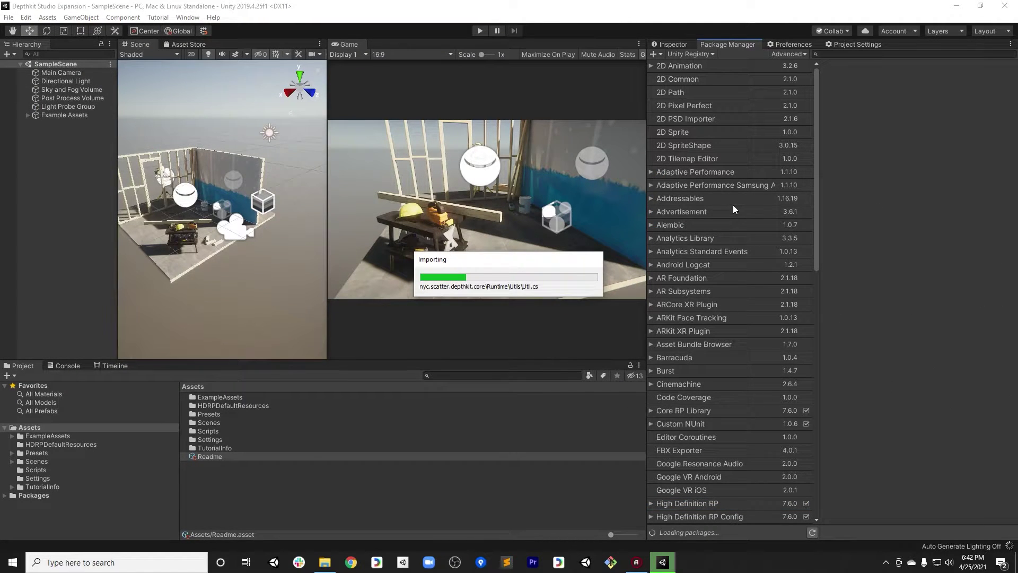
# Step: Filter the Package Manager to In Project packages and view the Depthkit Core 0.9.0 details
pyautogui.click(678, 55)
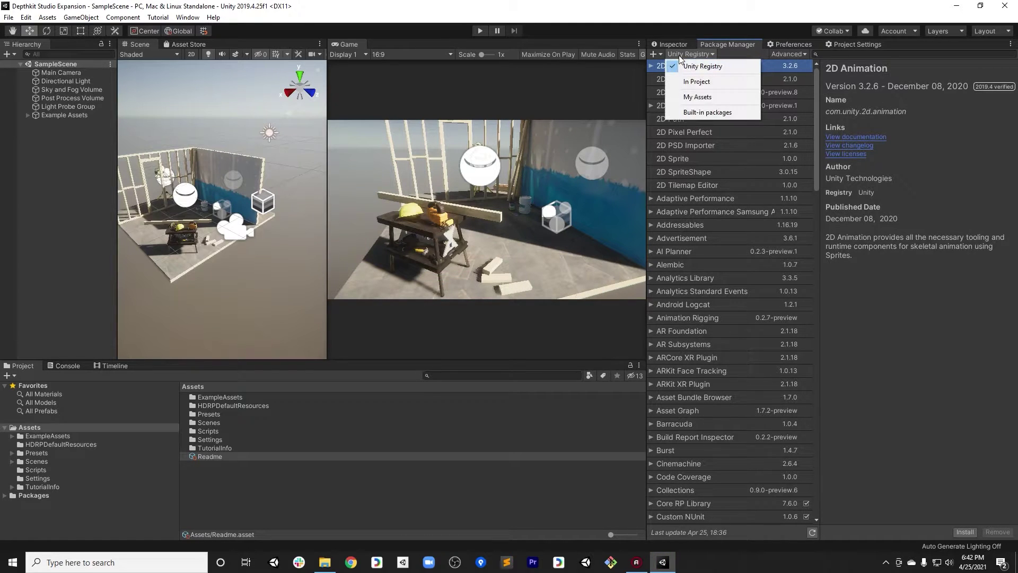
pyautogui.click(697, 82)
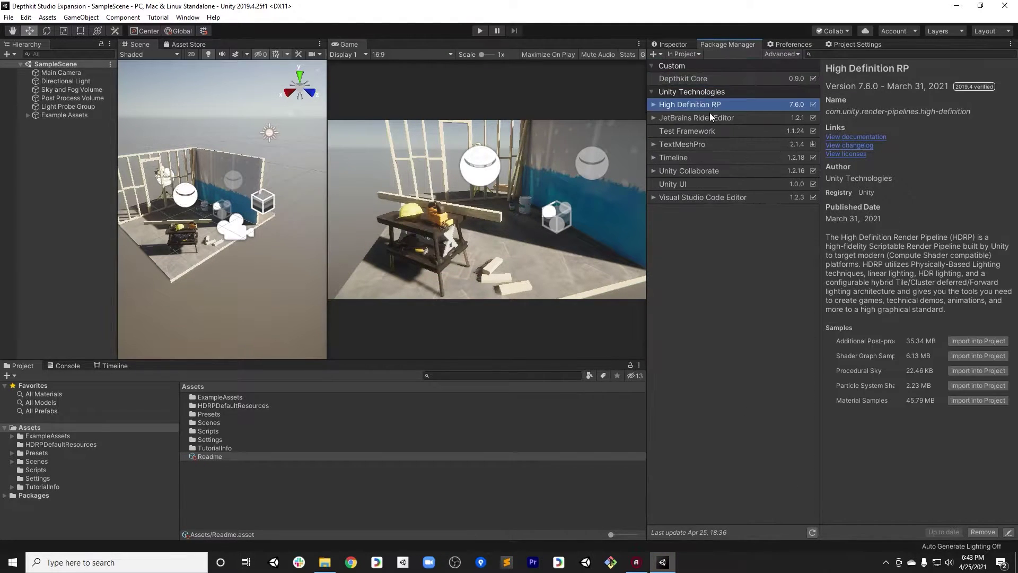
pyautogui.click(675, 80)
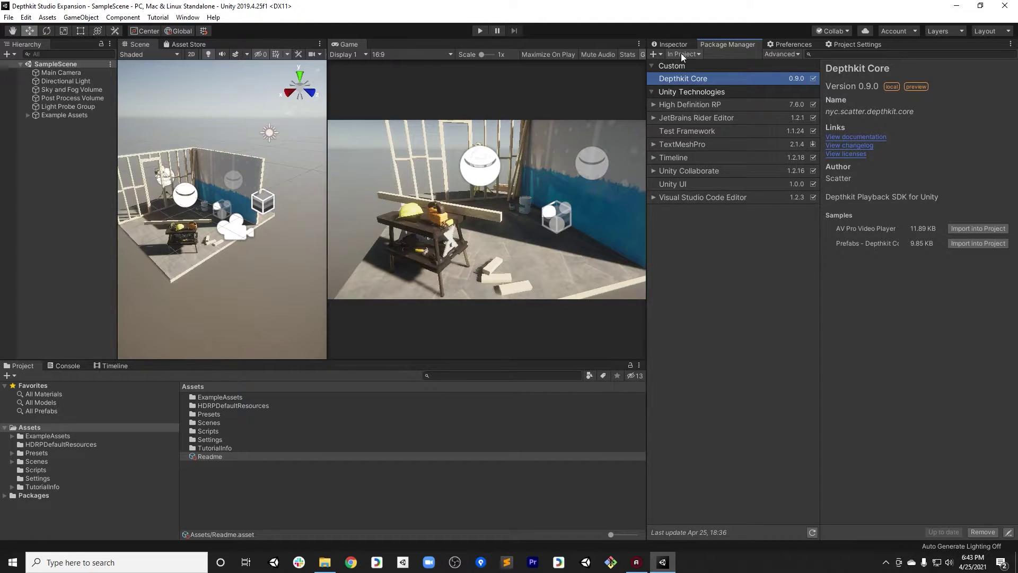
pyautogui.click(656, 54)
# Step: Try adding the depthkit.studio.shadergraph package from its package.json in the Phase5 folder
pyautogui.click(715, 67)
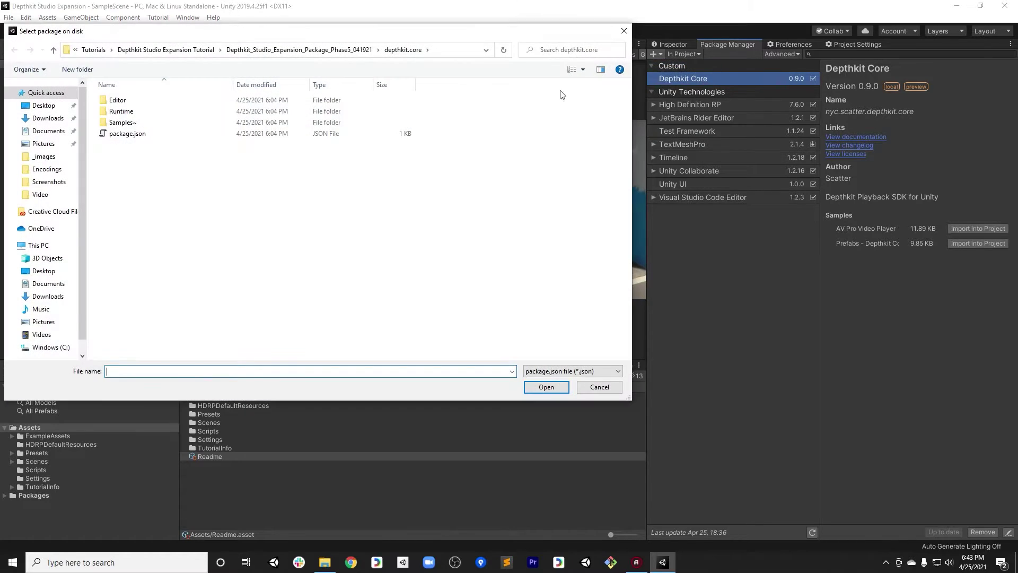
pyautogui.click(352, 52)
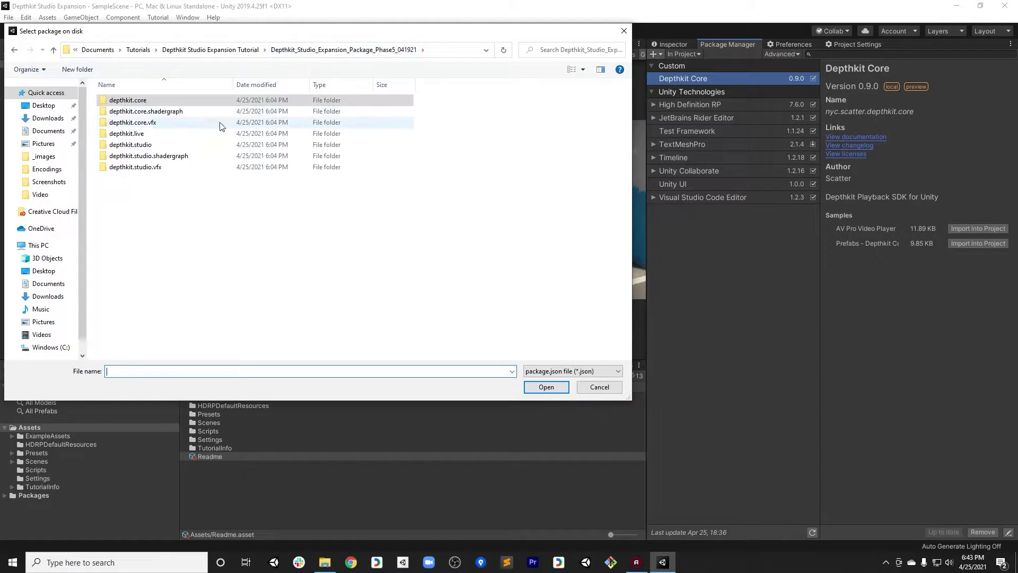
pyautogui.doubleClick(165, 157)
pyautogui.doubleClick(132, 136)
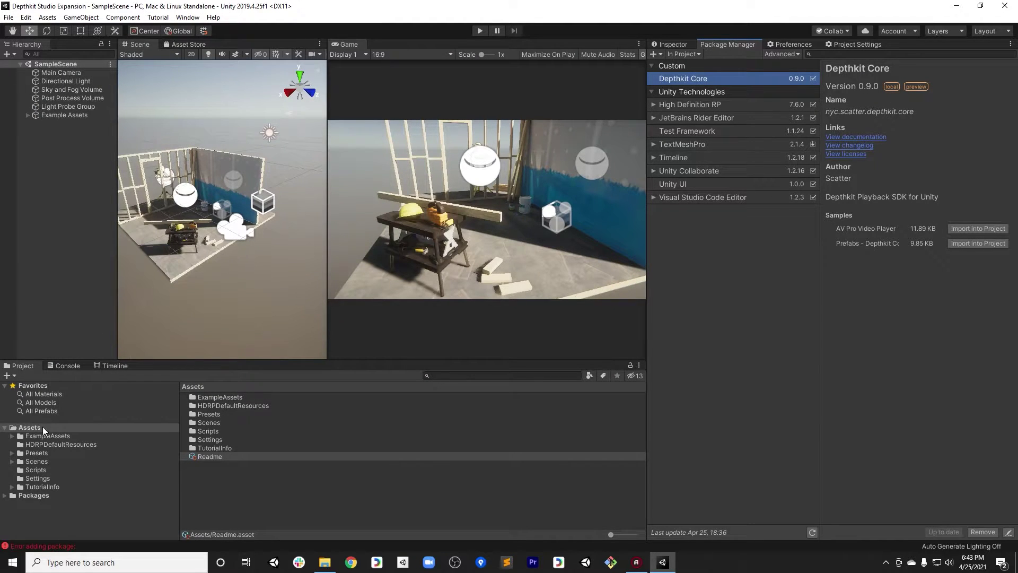
# Step: Read the Console's missing-dependency error for core.shadergraph and studio, then clear the Console
pyautogui.click(37, 546)
pyautogui.click(127, 390)
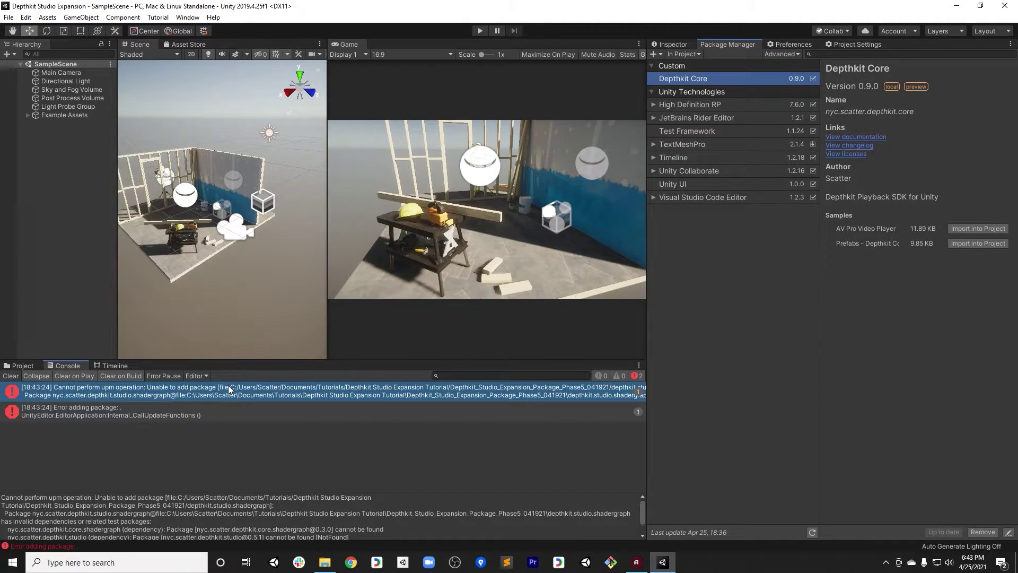
pyautogui.moveTo(196, 491); pyautogui.dragTo(208, 432)
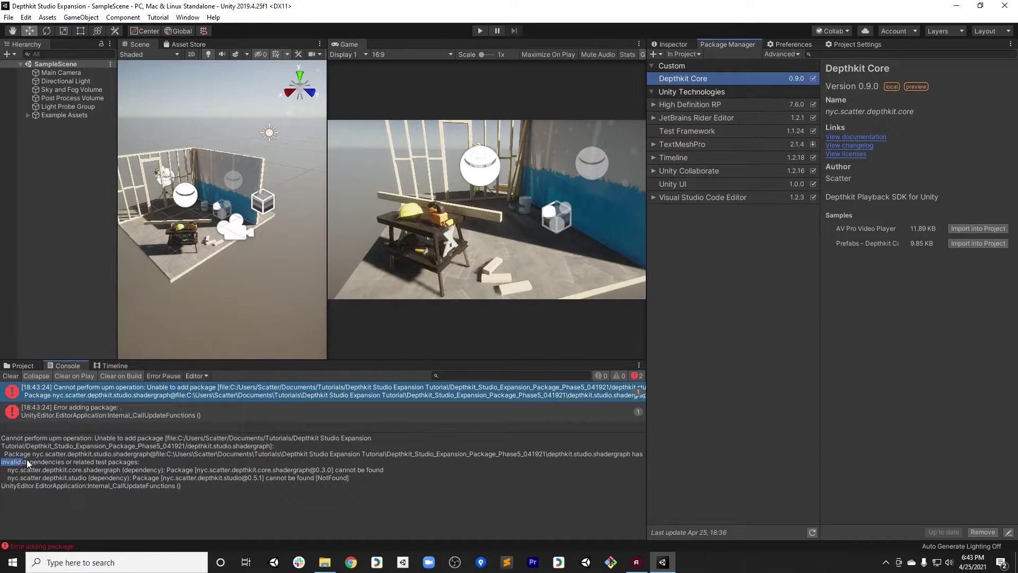
pyautogui.moveTo(22, 462); pyautogui.dragTo(138, 462)
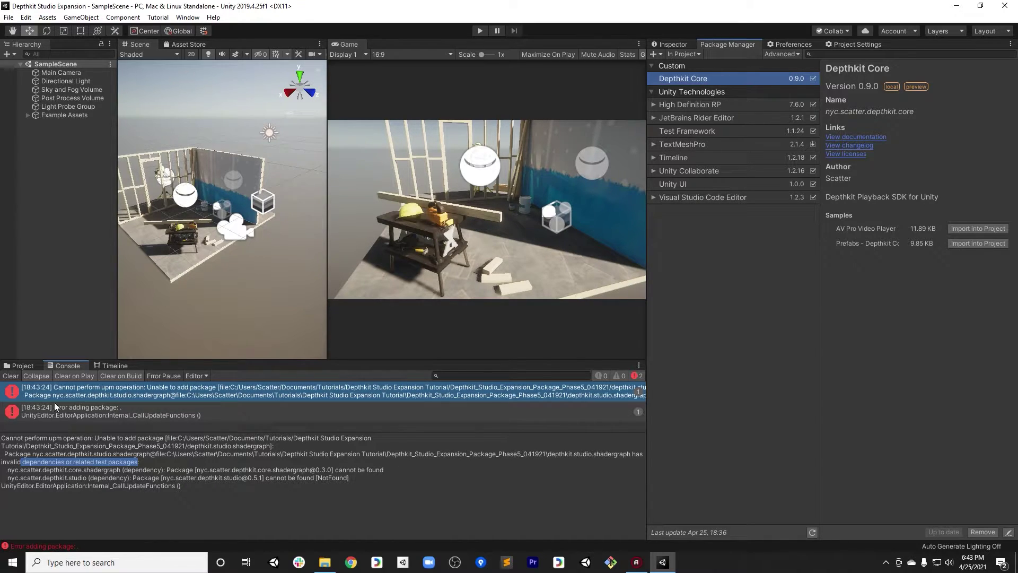
pyautogui.click(10, 375)
# Step: Add the Depthkit Core Shader Graph, Depthkit Studio and Depthkit Studio Shader Graph packages from disk
pyautogui.click(655, 54)
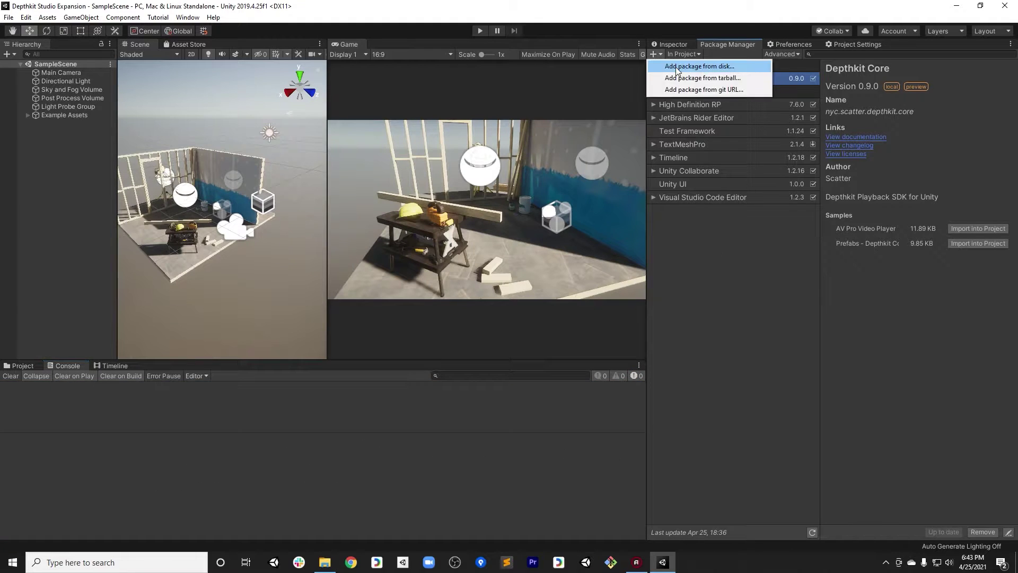
pyautogui.click(706, 64)
pyautogui.click(541, 386)
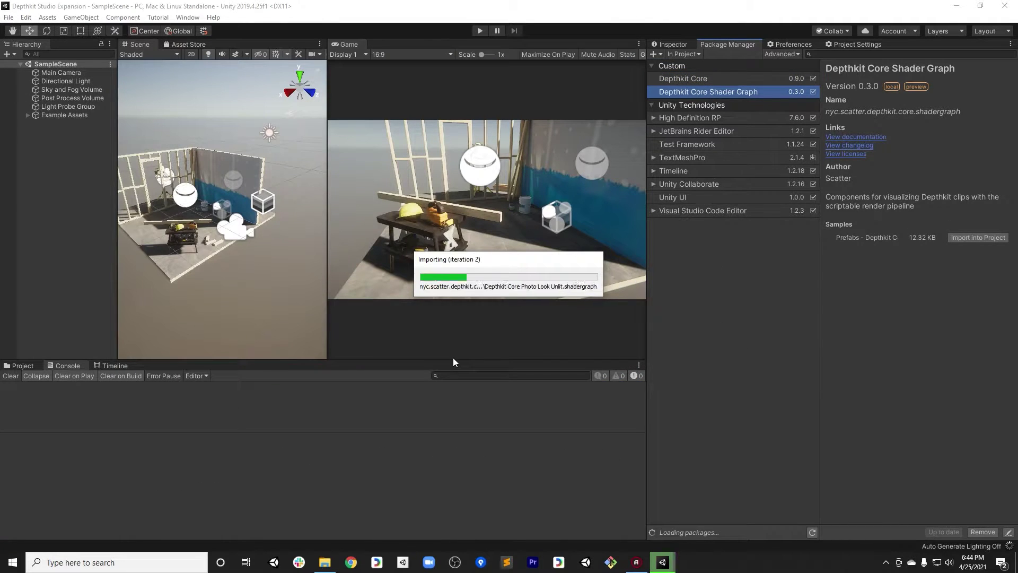
pyautogui.click(655, 55)
pyautogui.click(705, 64)
pyautogui.doubleClick(128, 133)
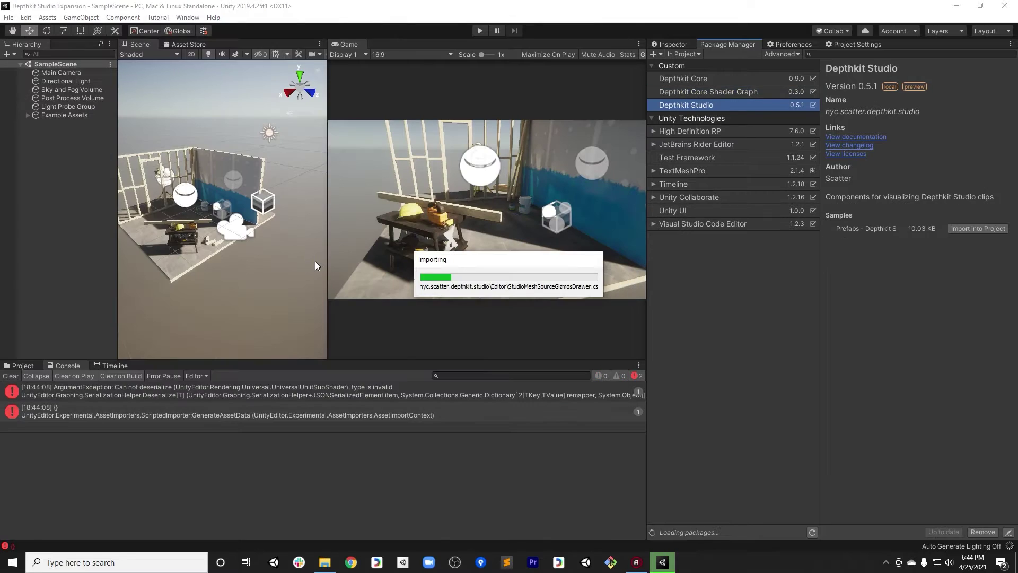
pyautogui.click(655, 54)
pyautogui.click(705, 64)
pyautogui.doubleClick(122, 133)
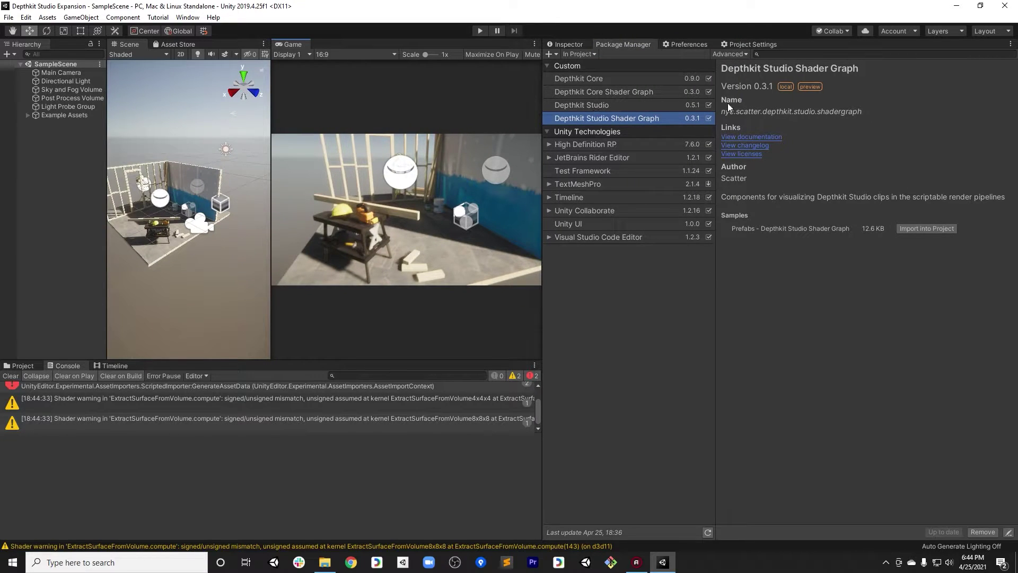
# Step: Widen the package list and show the Depthkit Studio Shader Graph 0.3.1 details
pyautogui.moveTo(715, 109); pyautogui.dragTo(768, 105)
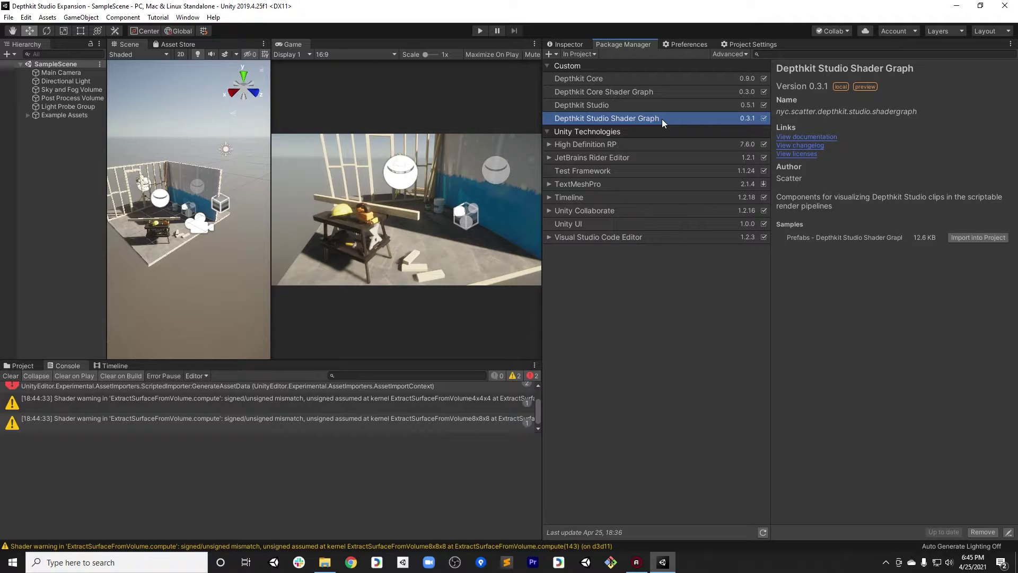
pyautogui.click(599, 104)
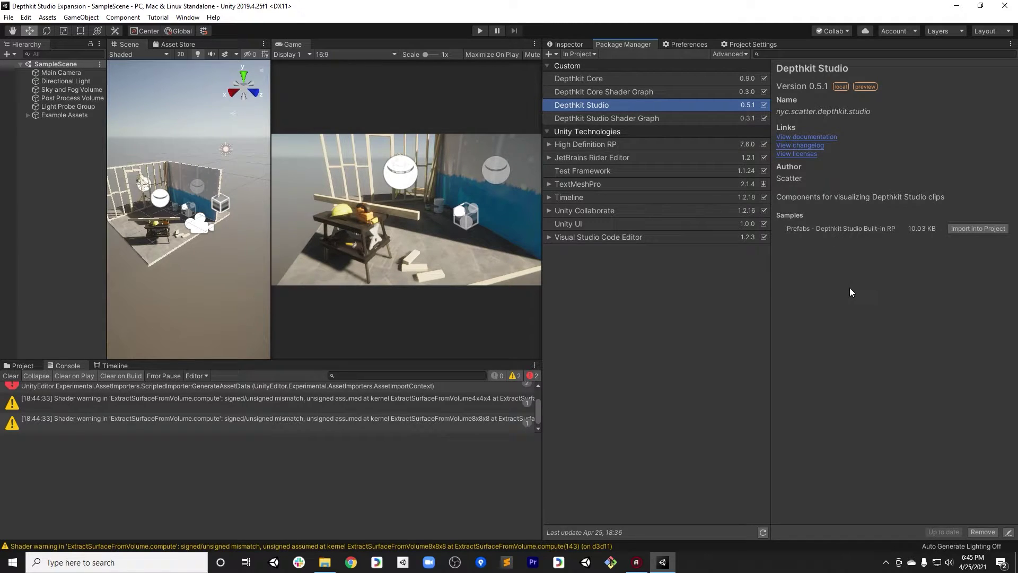
pyautogui.click(602, 119)
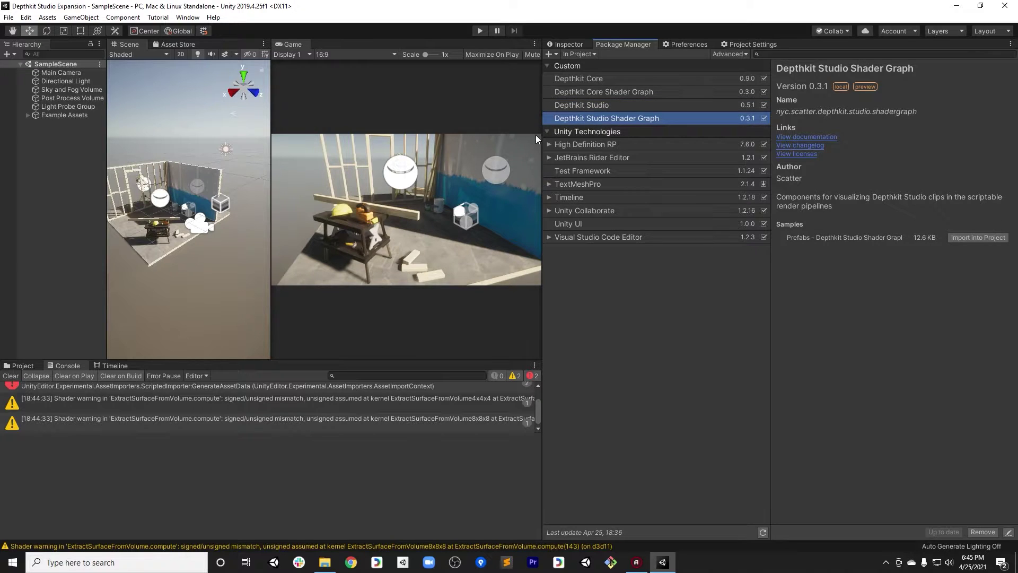
# Step: Widen the scene view and package details, then import the Shader Graph Prefabs sample
pyautogui.moveTo(539, 139); pyautogui.dragTo(646, 142)
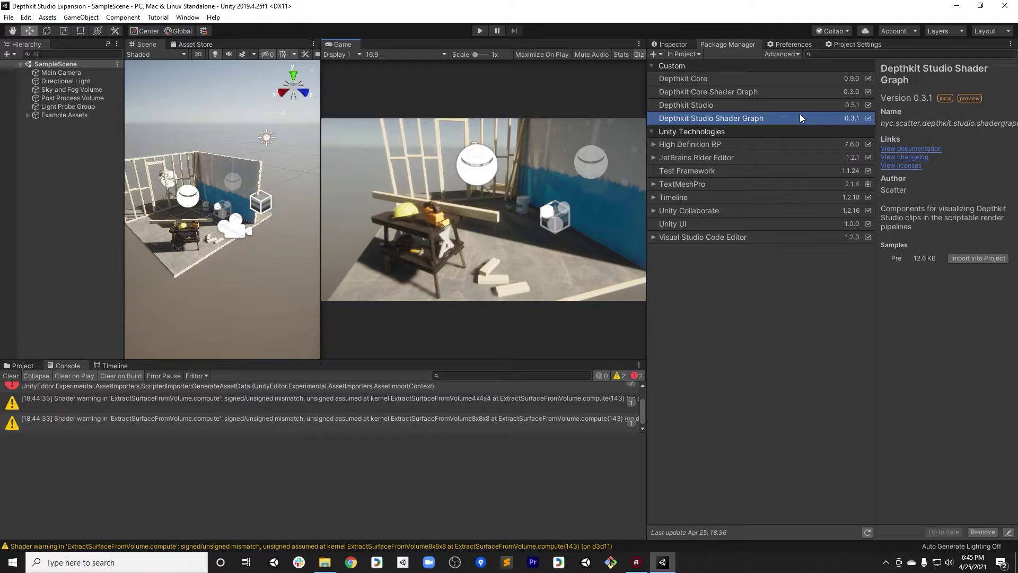
pyautogui.moveTo(321, 206); pyautogui.dragTo(384, 209)
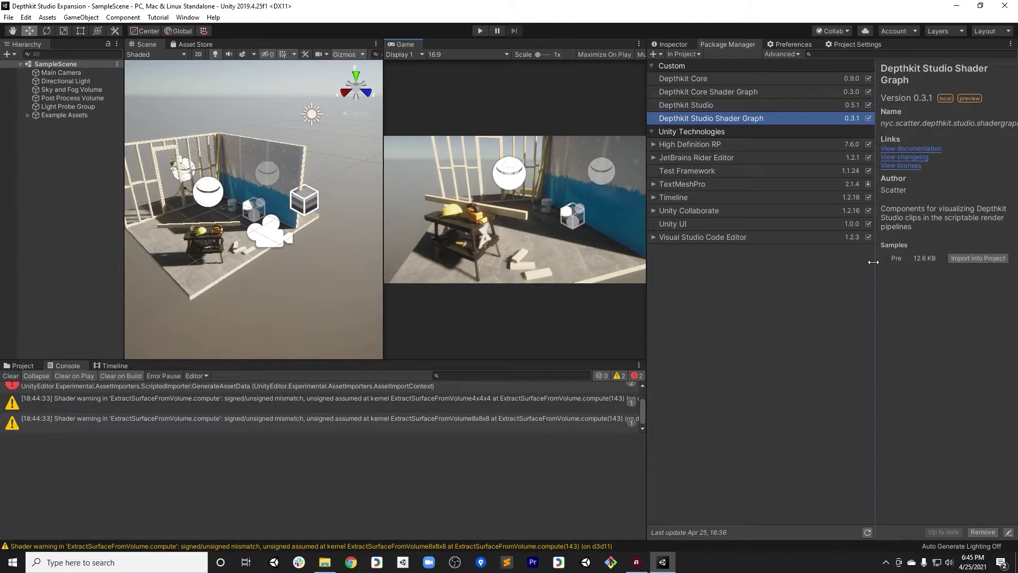
pyautogui.moveTo(874, 258); pyautogui.dragTo(761, 280)
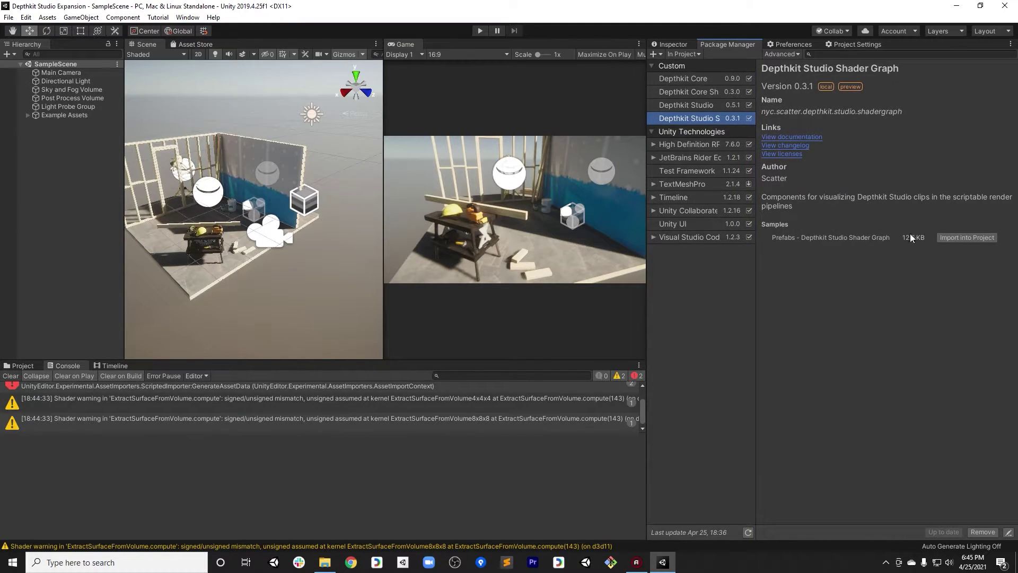
pyautogui.click(967, 237)
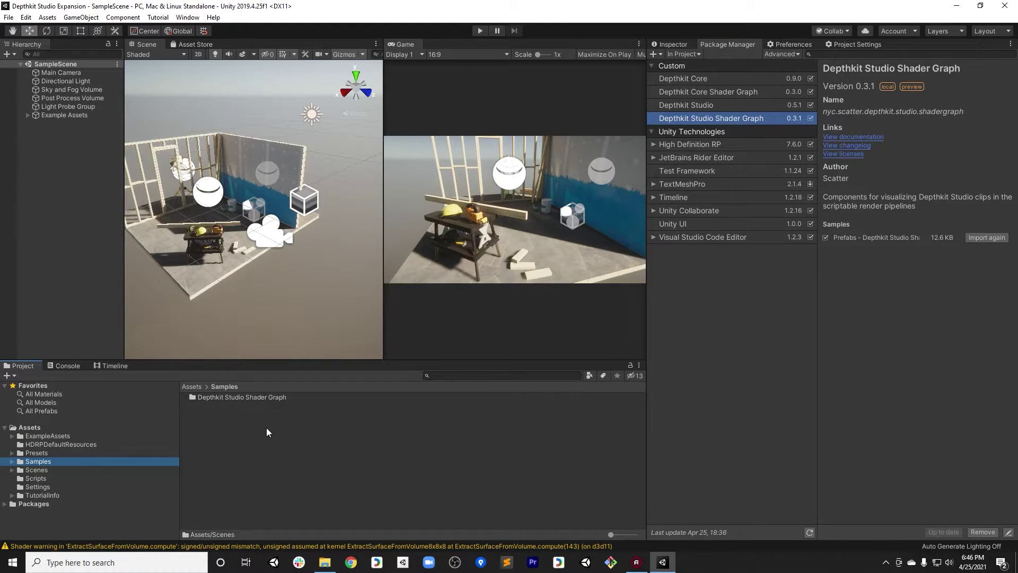
# Step: Browse to Samples/Depthkit Studio Shader Graph/0.3.1/Prefabs and inspect the Depthkit Clip + Studio Shader Graph Look prefab
pyautogui.doubleClick(240, 396)
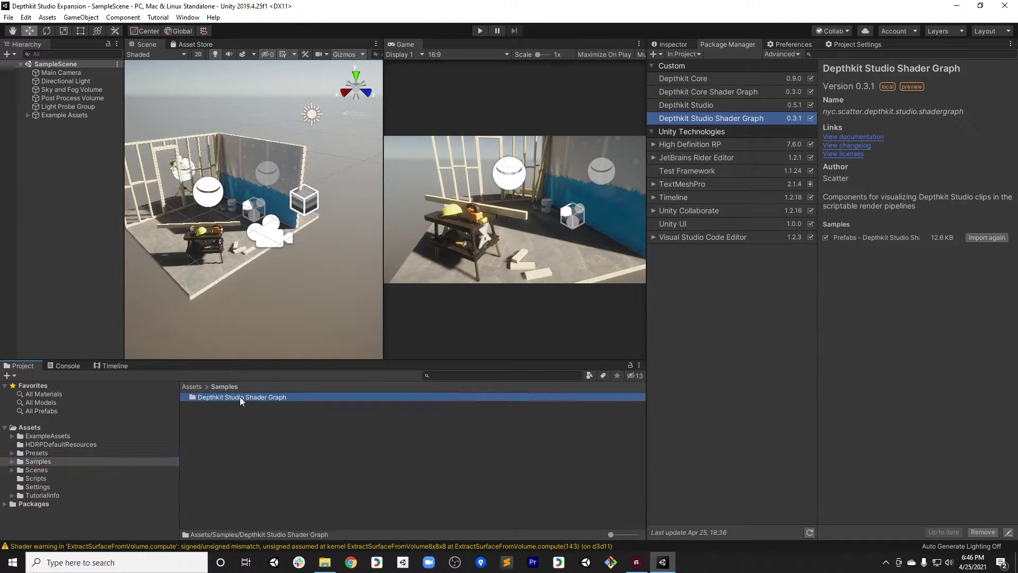
pyautogui.doubleClick(208, 395)
pyautogui.doubleClick(256, 397)
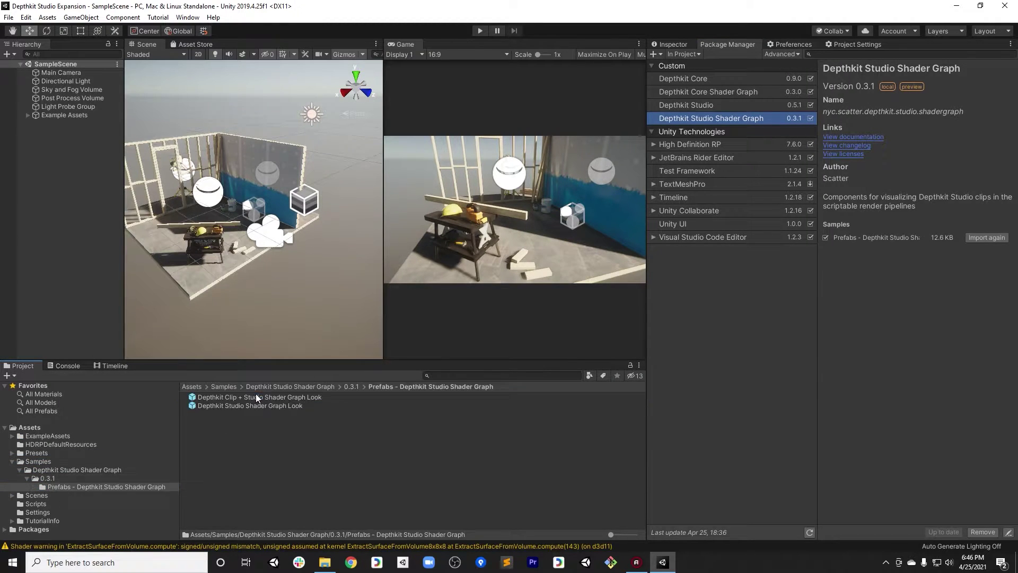
pyautogui.click(275, 396)
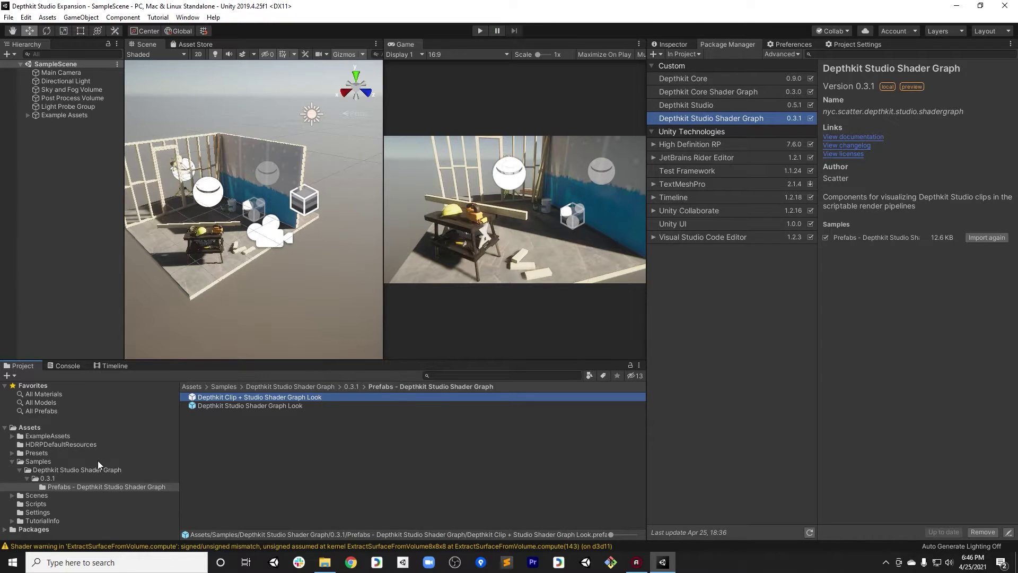
# Step: Create a new folder in the top-level Assets folder
pyautogui.click(28, 427)
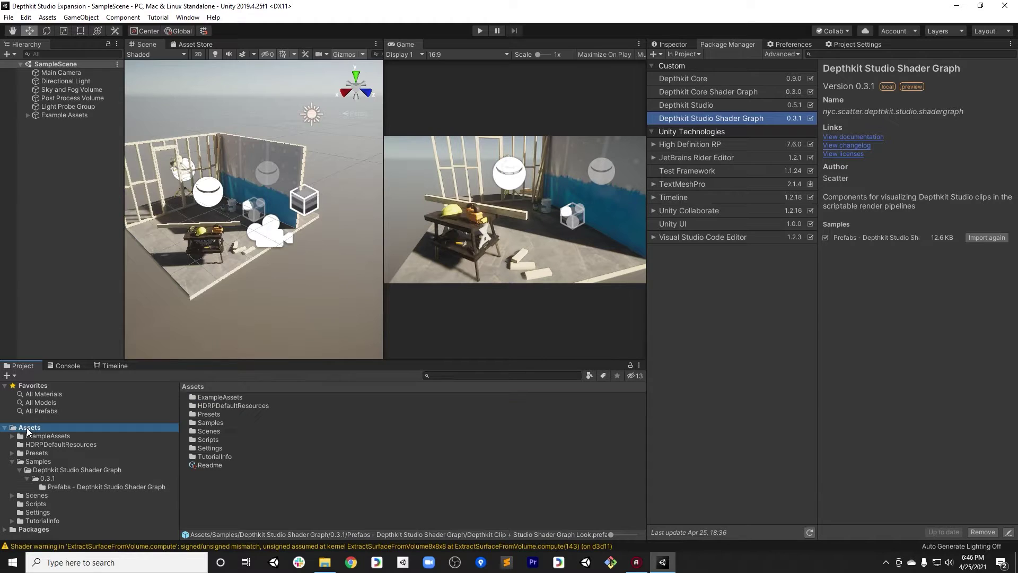
pyautogui.rightClick(233, 507)
pyautogui.moveTo(381, 244)
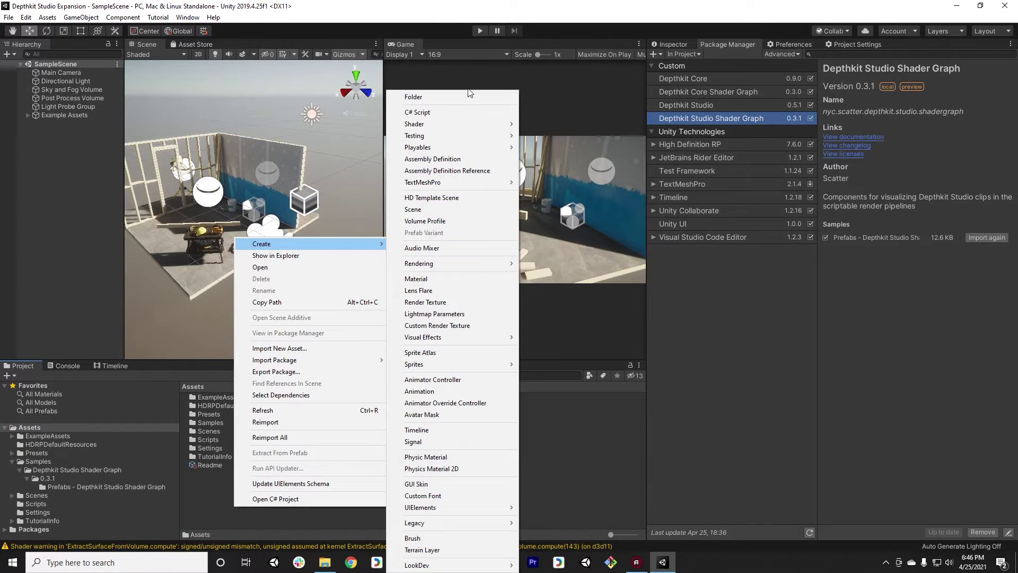
pyautogui.click(468, 96)
# Step: Name the folder 'Depthkit Clips', open it, and place File Explorer beside Unity
pyautogui.write('Depthkit Clips')
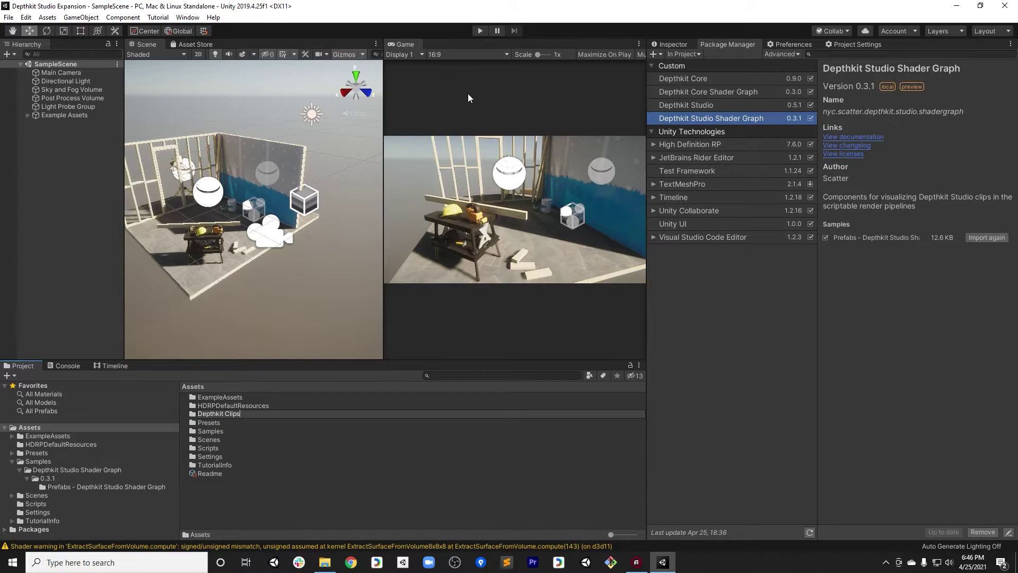
pyautogui.press('Return')
pyautogui.doubleClick(239, 395)
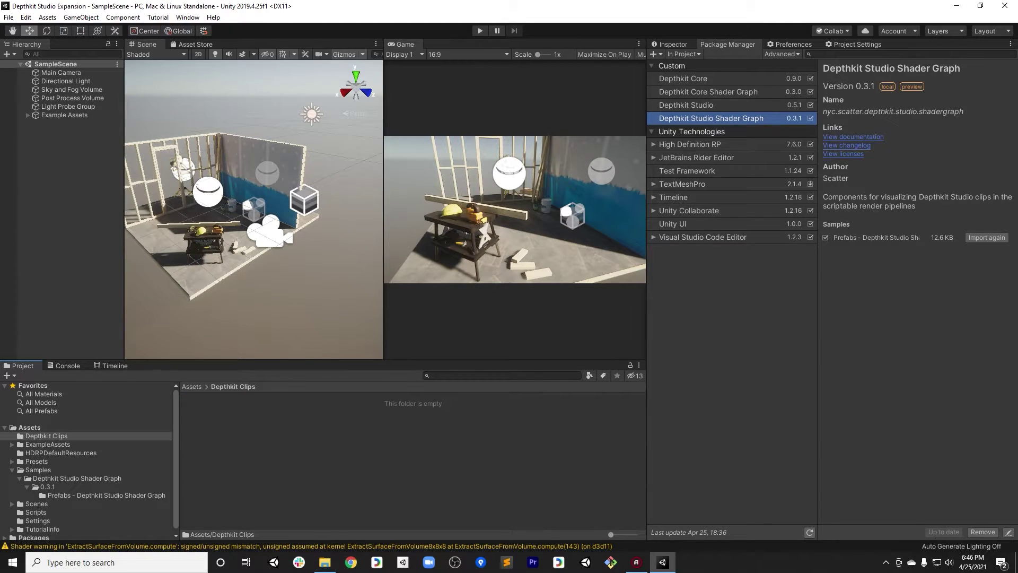
pyautogui.hotkey('alt', 'Tab')
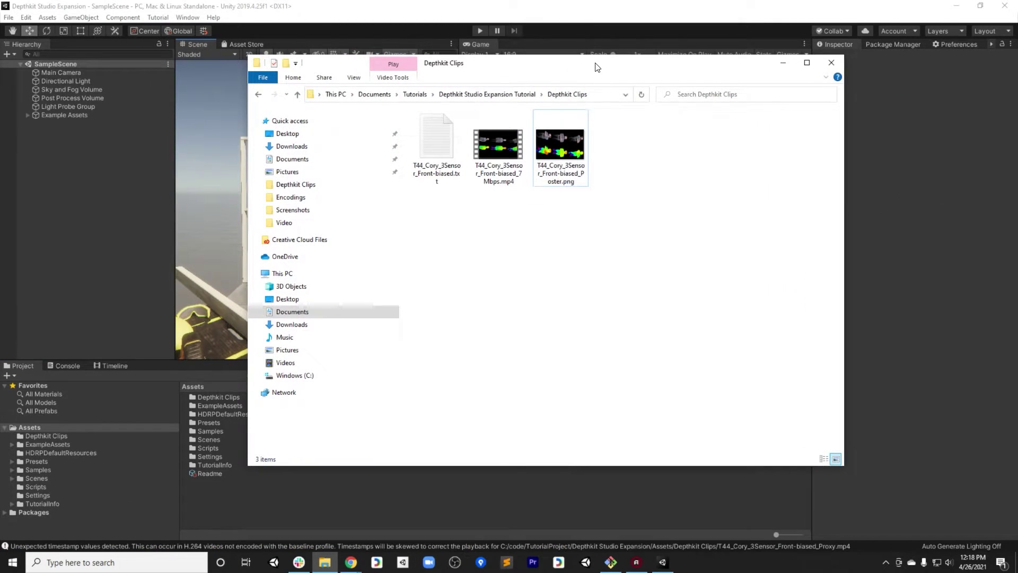
pyautogui.moveTo(594, 61); pyautogui.dragTo(788, 96)
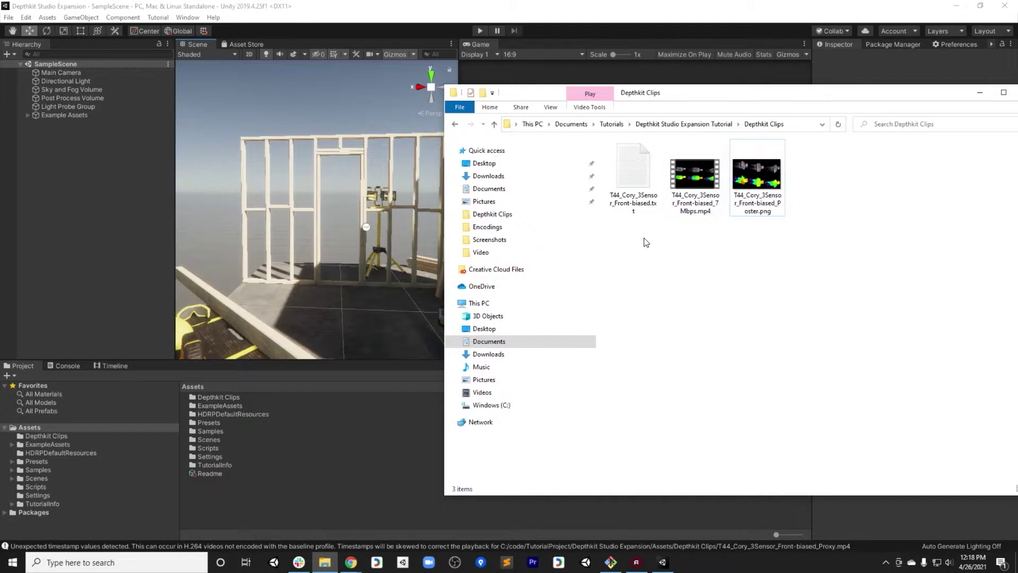
# Step: Copy the clip's TXT, MP4 and PNG files from Explorer into Unity's Depthkit Clips folder
pyautogui.moveTo(860, 205); pyautogui.dragTo(632, 166)
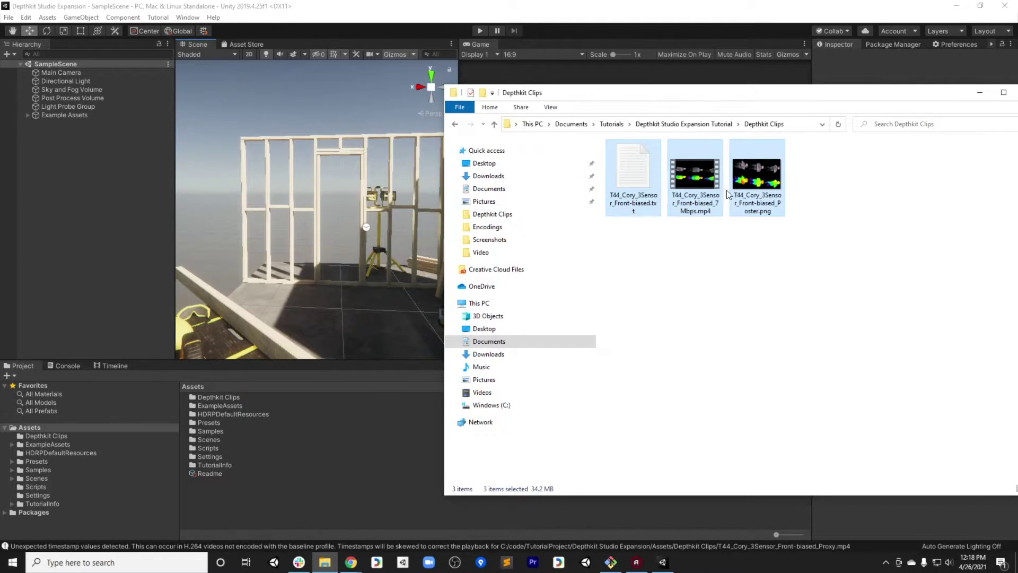
pyautogui.moveTo(634, 171); pyautogui.dragTo(229, 395)
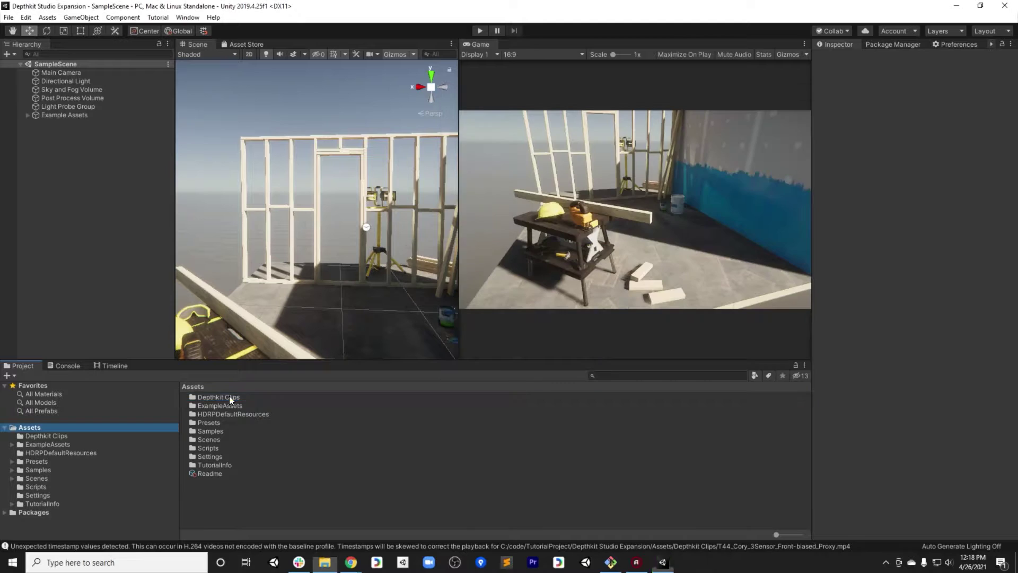
# Step: Check the imported clip files, then inspect the sample's Depthkit Clip + Studio Shader Graph Look prefab
pyautogui.doubleClick(229, 397)
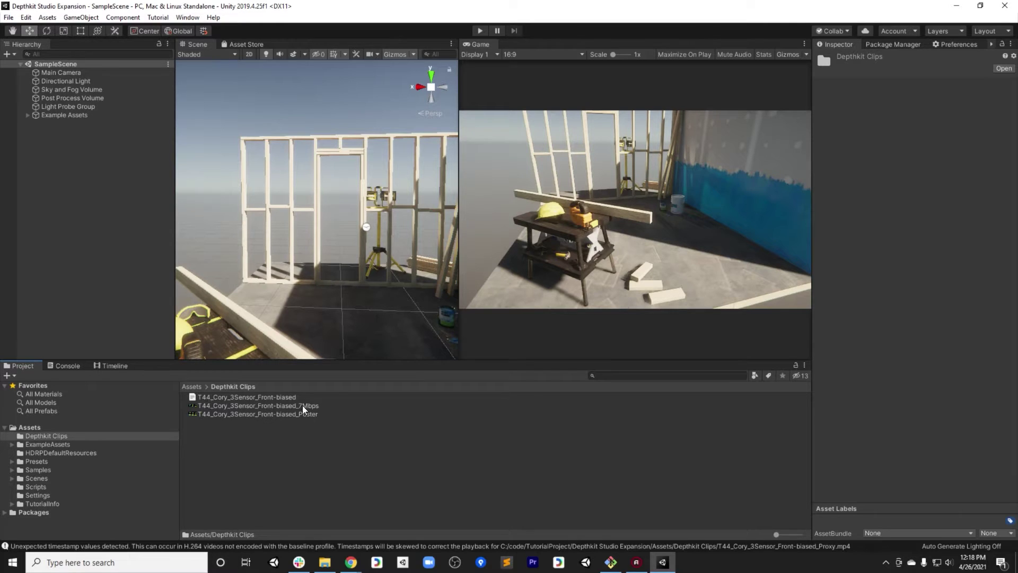
pyautogui.click(12, 469)
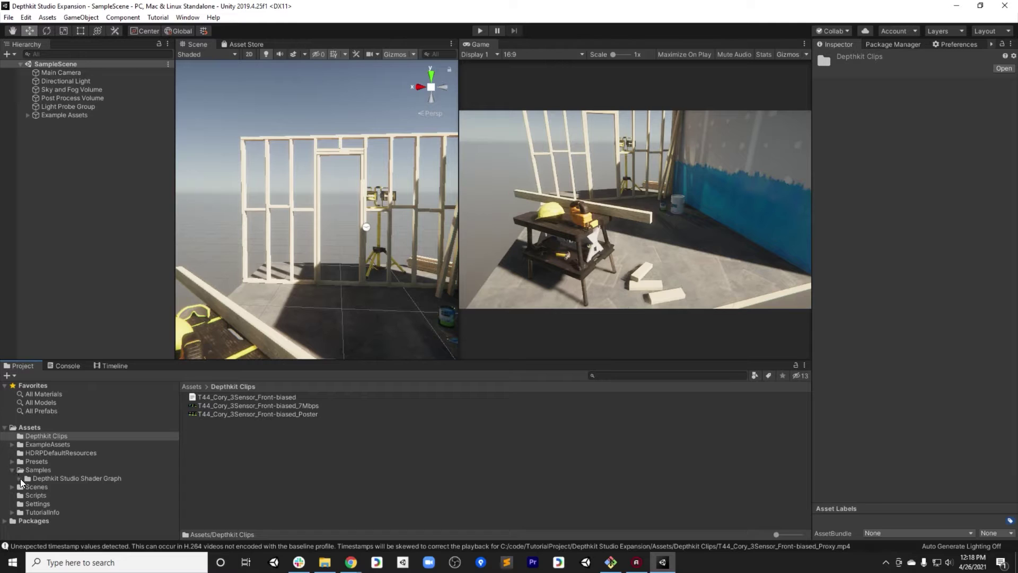
pyautogui.click(20, 479)
pyautogui.click(50, 487)
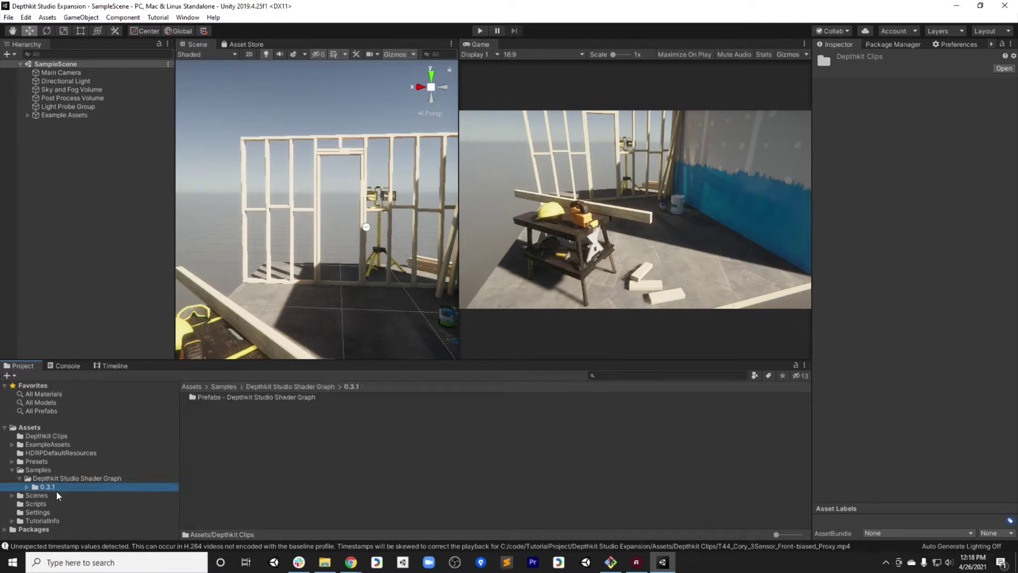
pyautogui.doubleClick(249, 399)
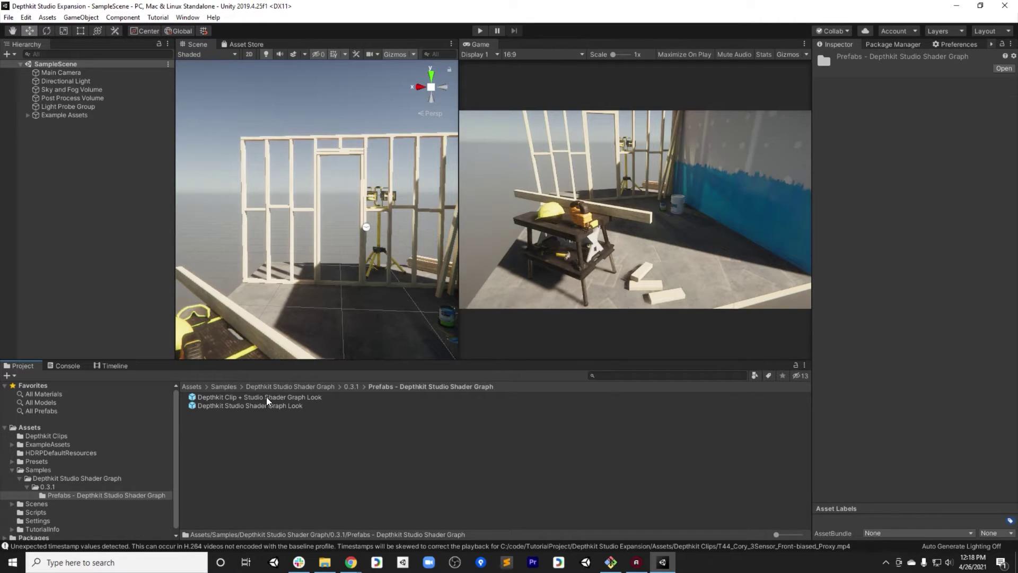
pyautogui.click(305, 398)
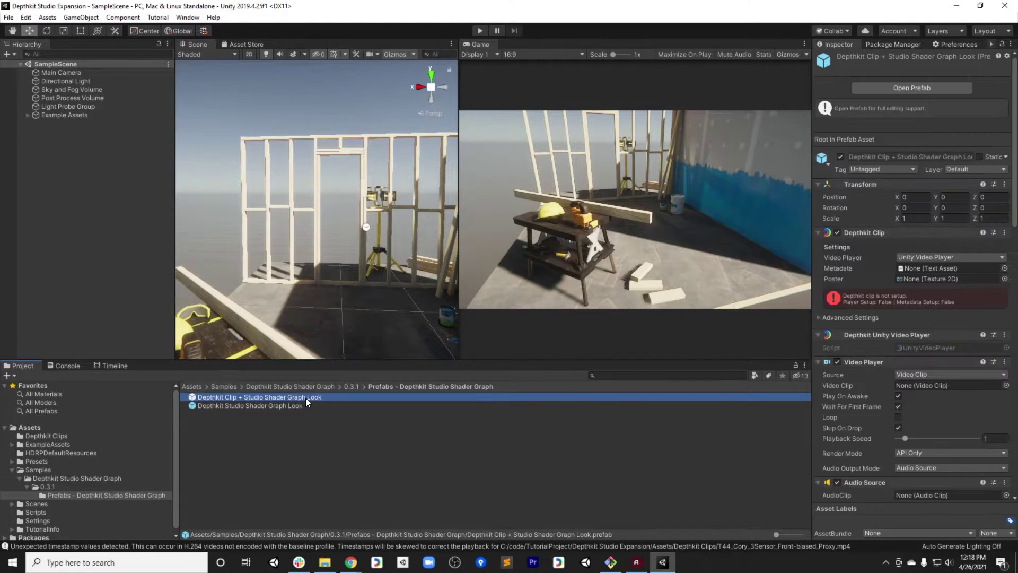
# Step: Create a Depthkit Clip + Studio Shader Graph Look Variant prefab and move it into Depthkit Clips
pyautogui.rightClick(248, 396)
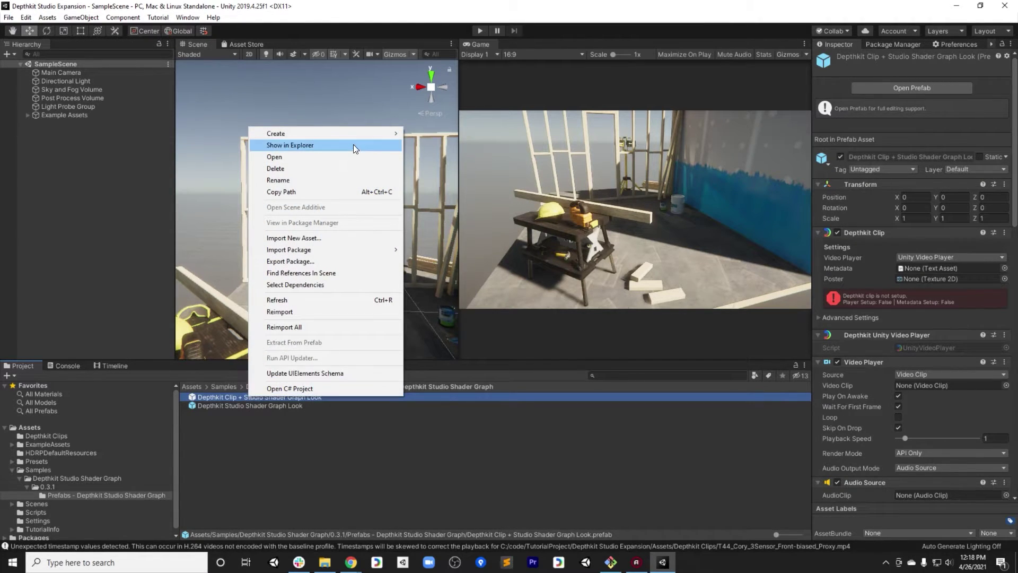
pyautogui.moveTo(341, 131)
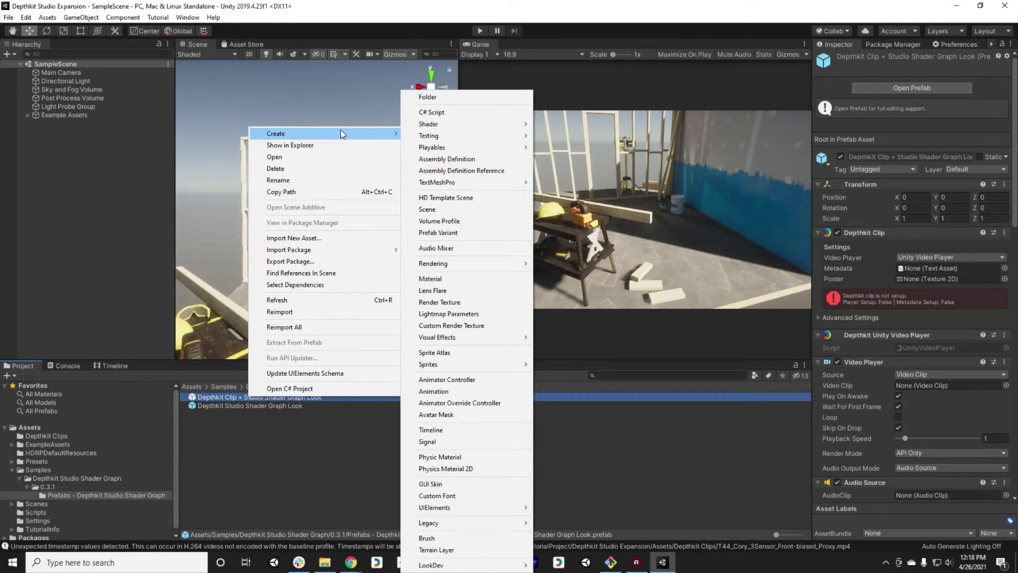
pyautogui.click(442, 234)
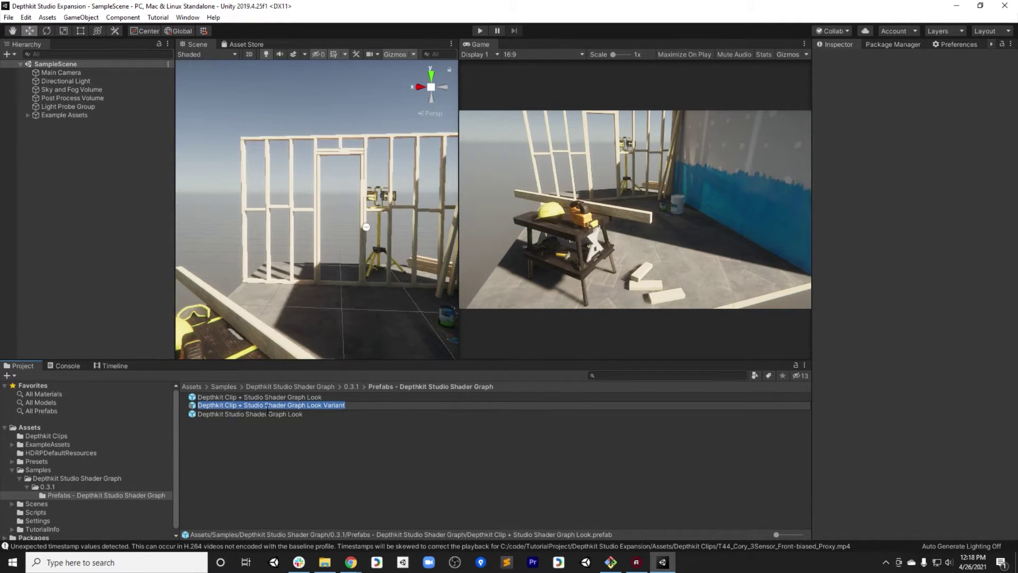
pyautogui.press('Return')
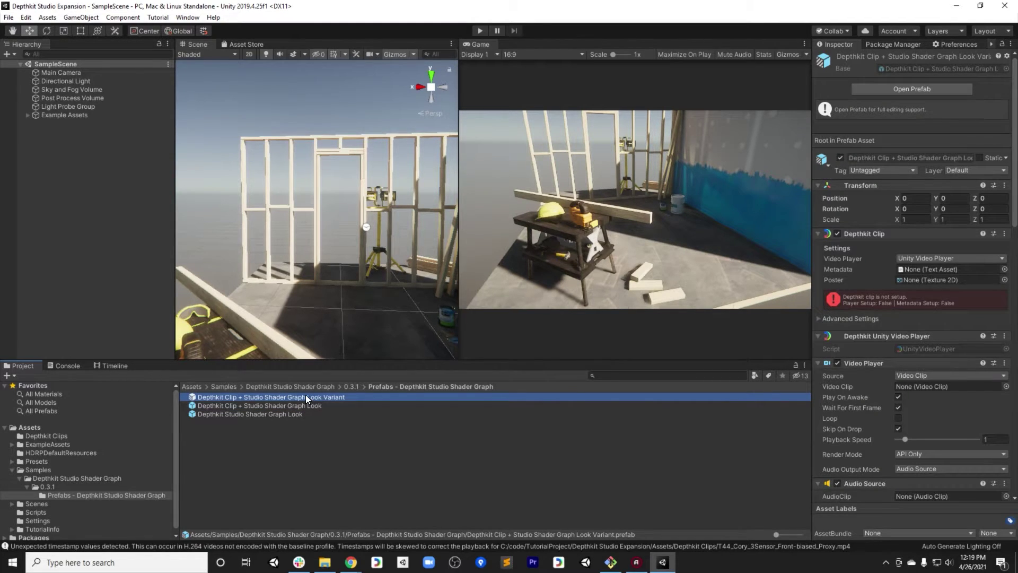
pyautogui.moveTo(41, 433); pyautogui.dragTo(44, 435)
pyautogui.click(44, 435)
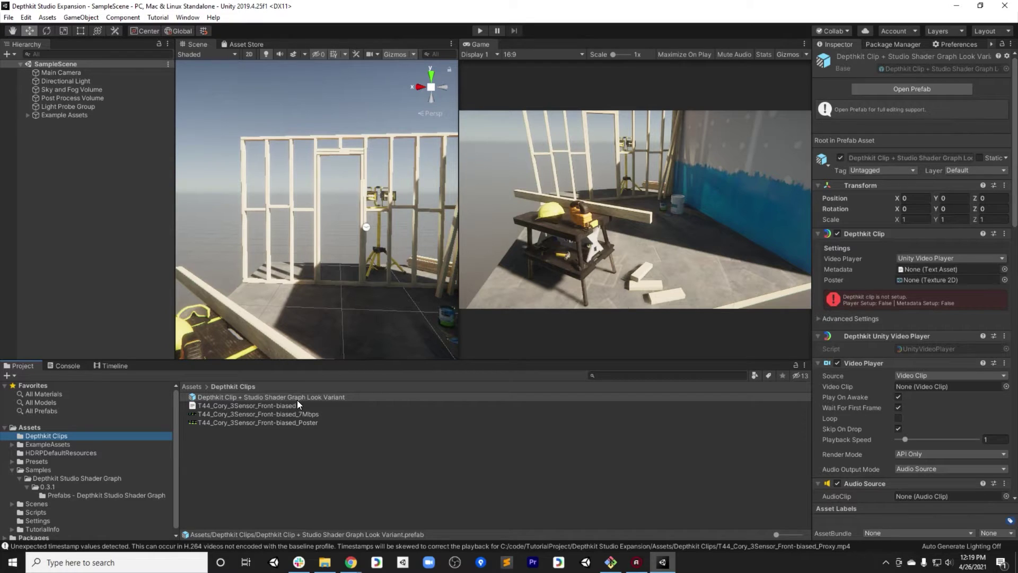
# Step: Copy the metadata file's name and rename the prefab variant to T44_Cory_3Sensor_Front-biased
pyautogui.click(261, 406)
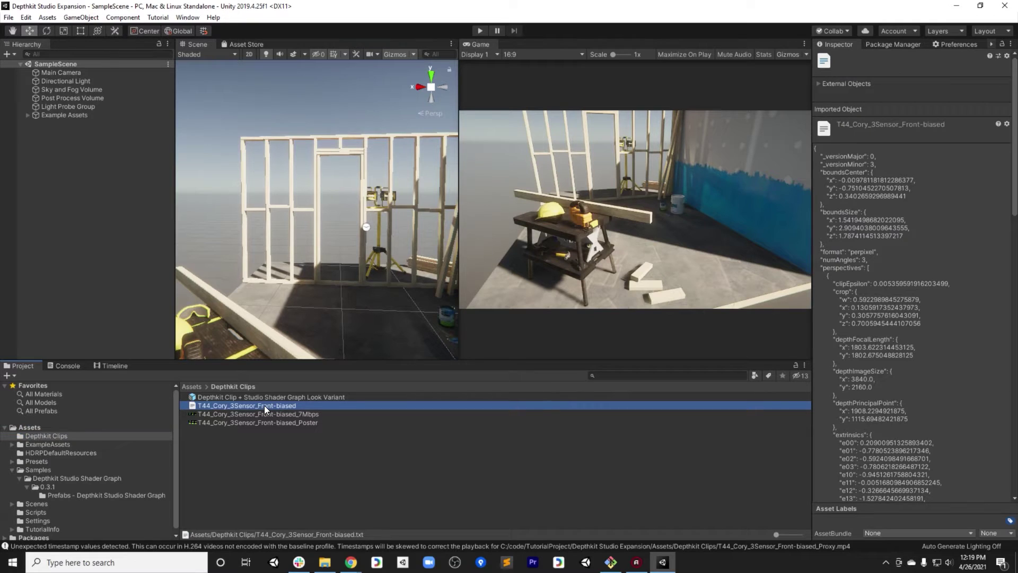
pyautogui.click(264, 405)
pyautogui.hotkey('ctrl', 'c')
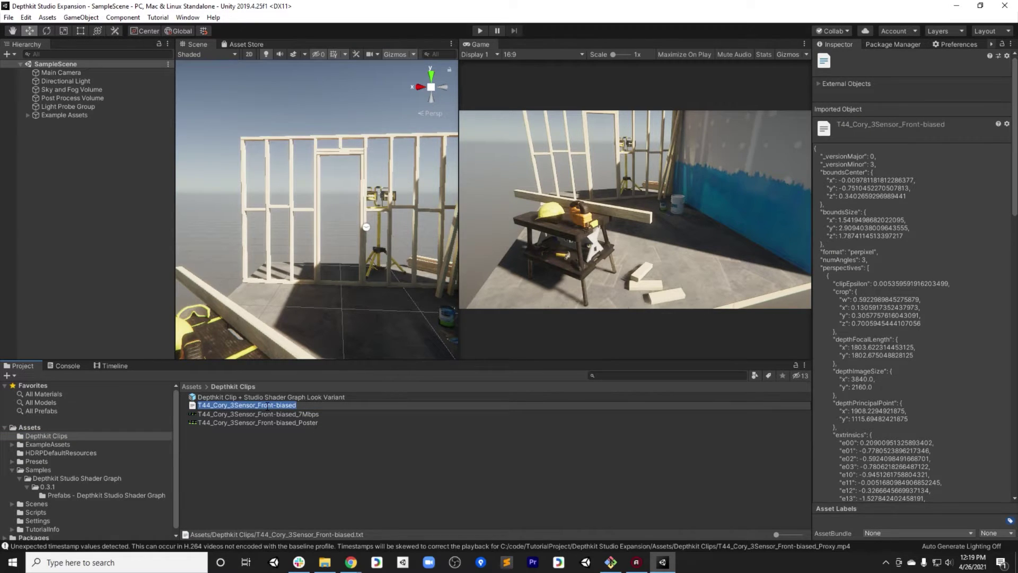
pyautogui.click(254, 397)
pyautogui.click(253, 398)
pyautogui.hotkey('ctrl', 'v')
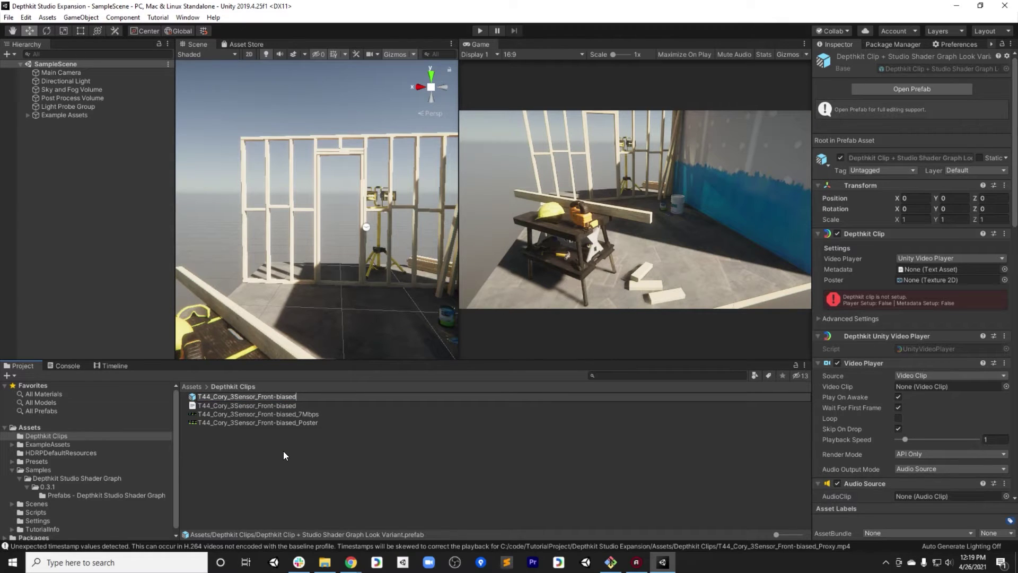
pyautogui.press('Return')
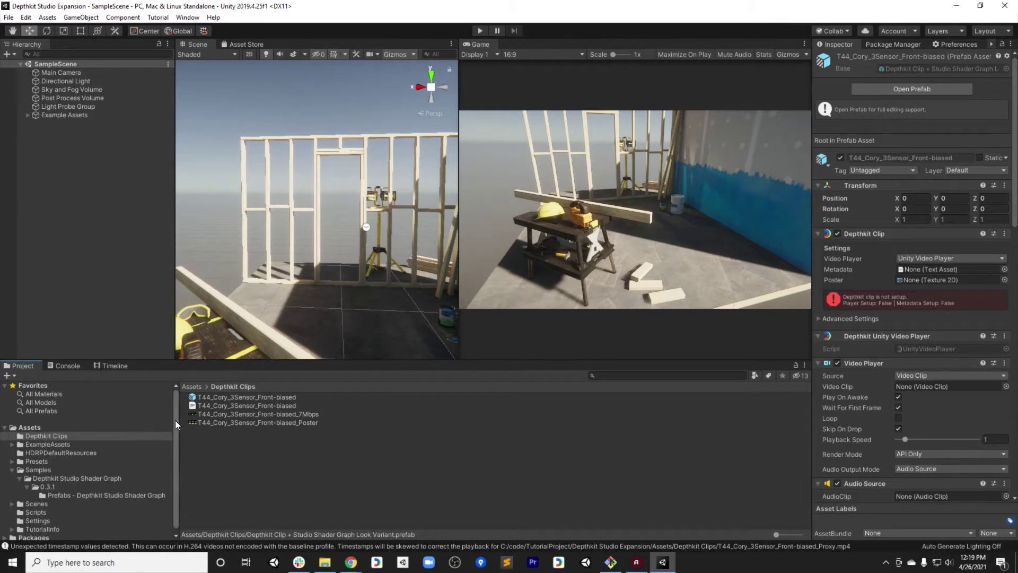
pyautogui.click(227, 398)
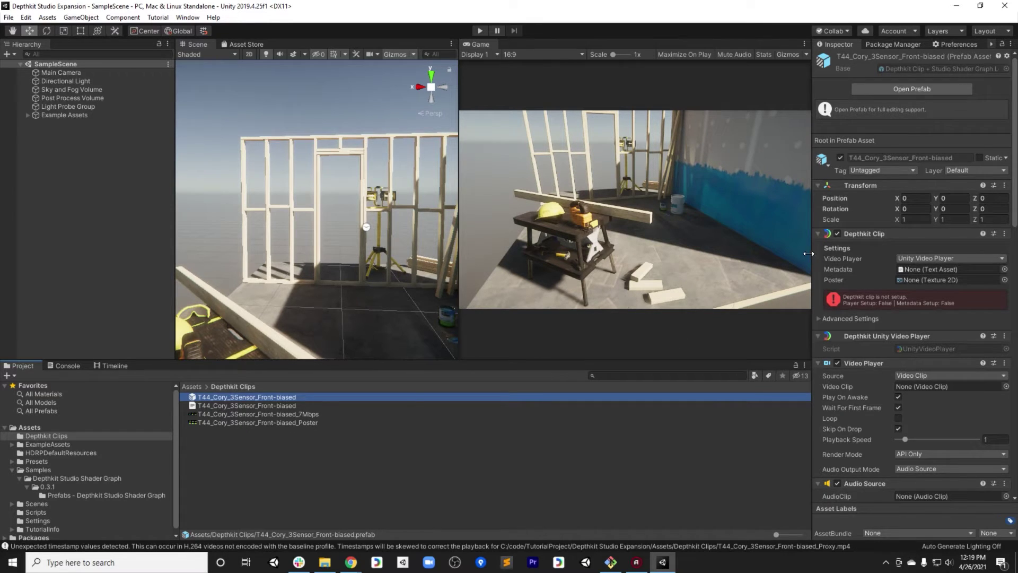
# Step: Assign the metadata file, Poster image and 7Mbps video to the variant, then add it to SampleScene
pyautogui.moveTo(809, 254); pyautogui.dragTo(701, 254)
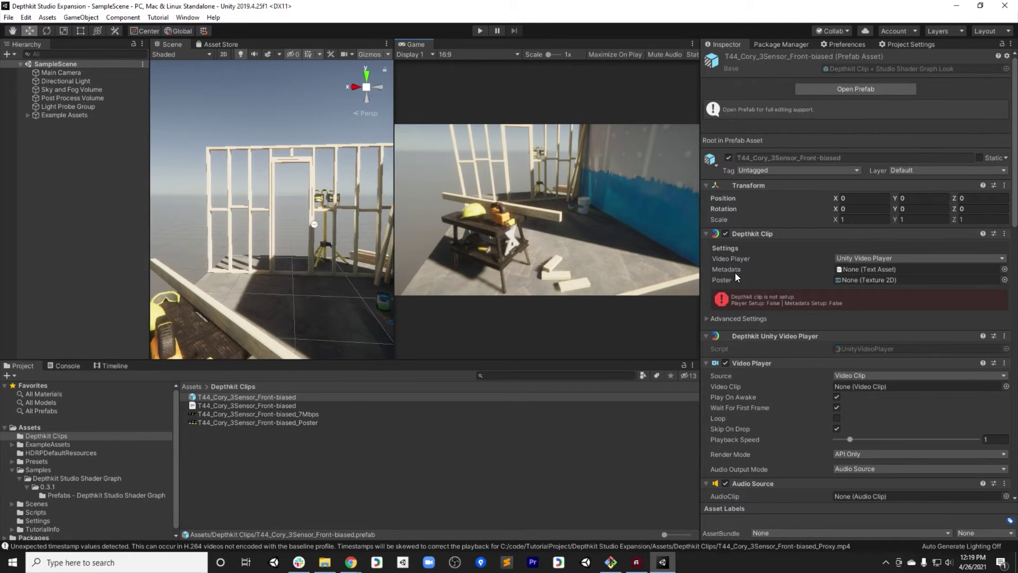
pyautogui.moveTo(245, 407); pyautogui.dragTo(902, 269)
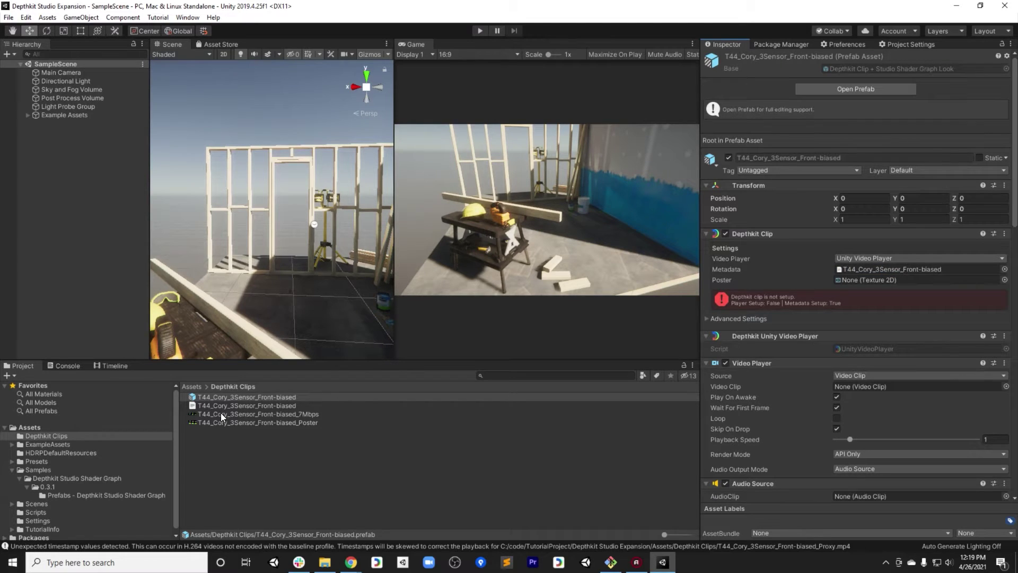
pyautogui.moveTo(227, 417); pyautogui.dragTo(664, 308)
pyautogui.moveTo(259, 423); pyautogui.dragTo(872, 286)
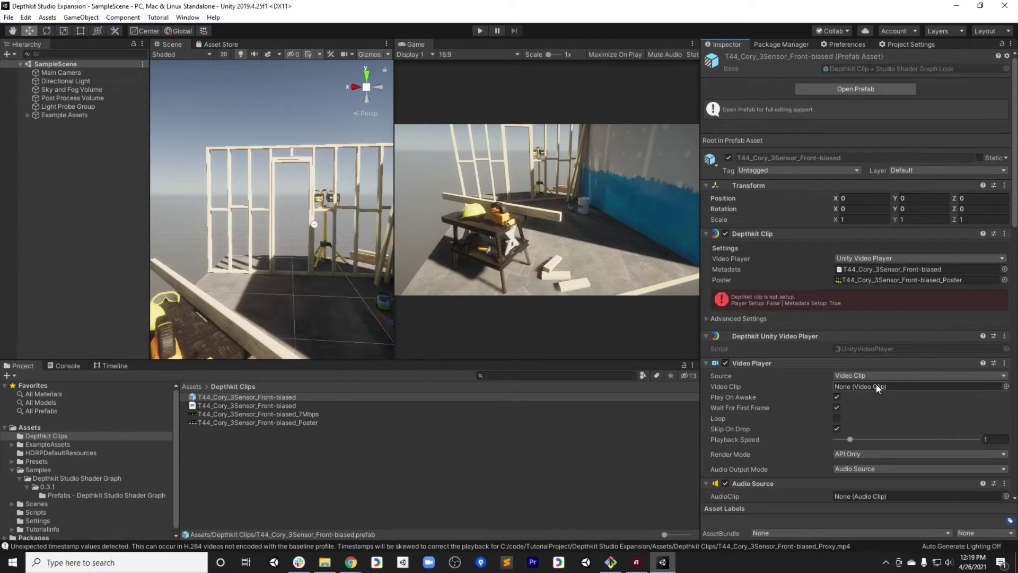
pyautogui.moveTo(267, 414); pyautogui.dragTo(895, 385)
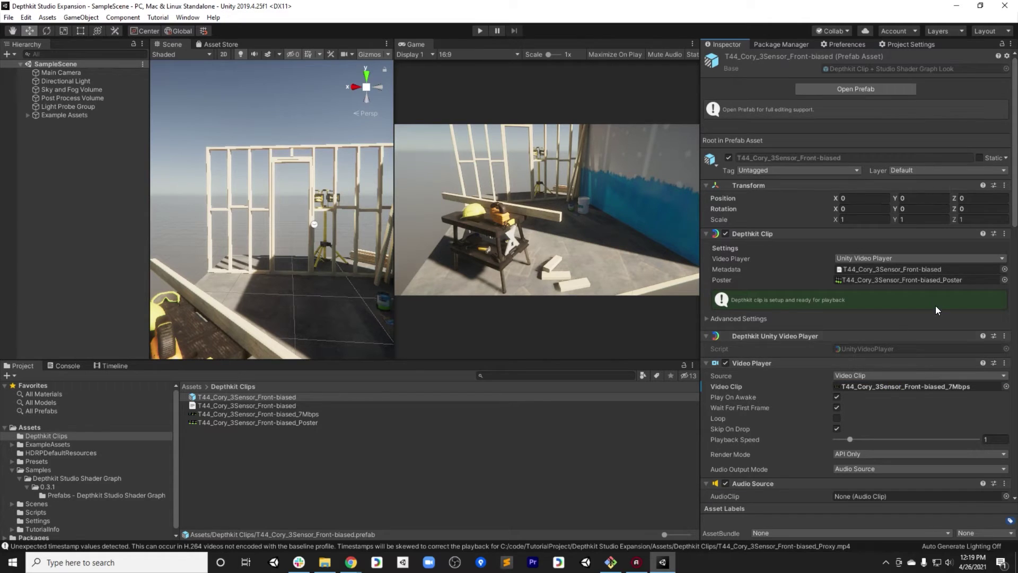
pyautogui.moveTo(223, 392); pyautogui.dragTo(59, 138)
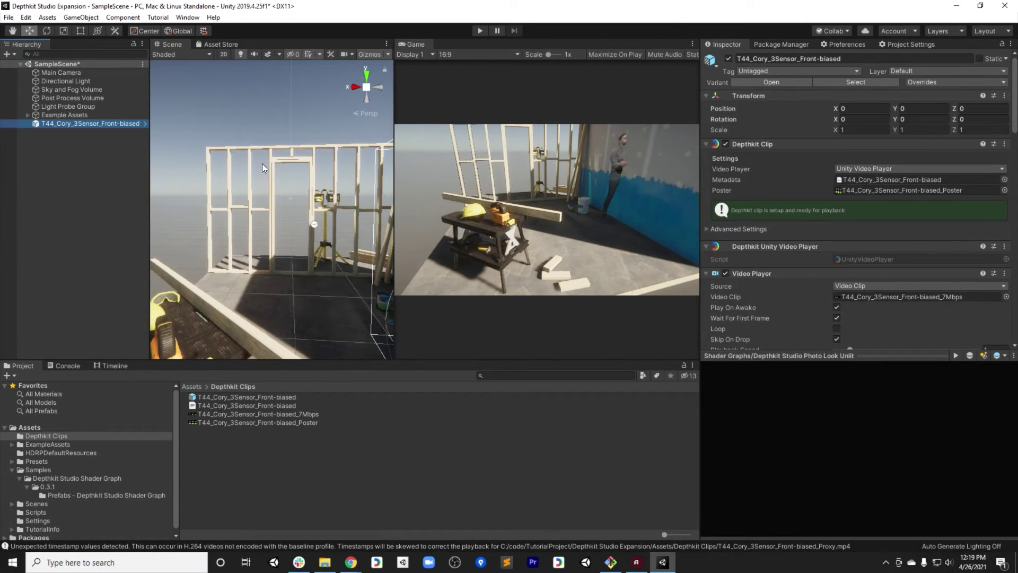
# Step: Frame the clip, move it to X 1.089 beside the workbench, and start Play mode
pyautogui.press('f')
pyautogui.moveTo(254, 234); pyautogui.dragTo(199, 223)
pyautogui.press('f')
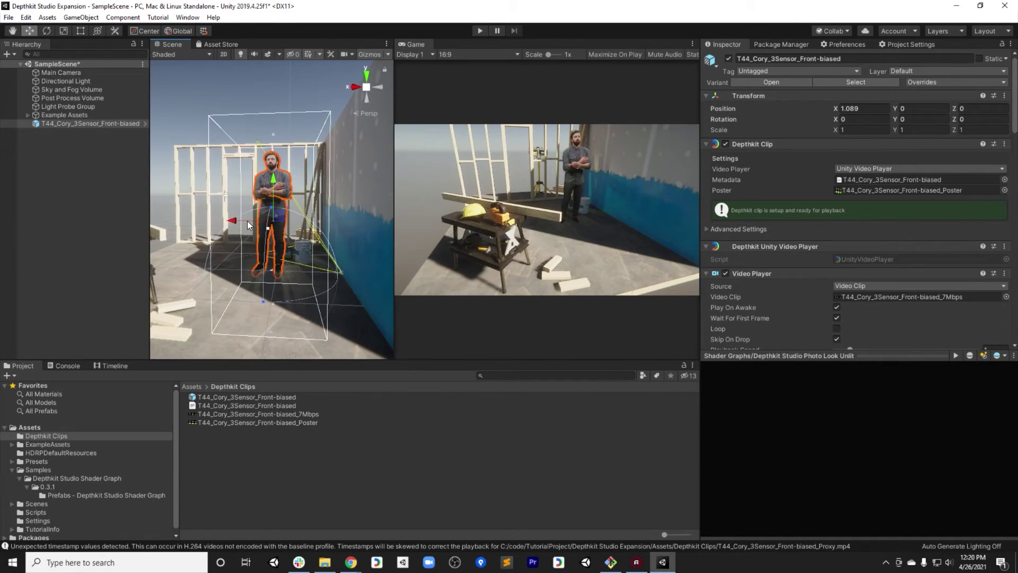
pyautogui.scroll(3, 254, 228)
pyautogui.keyDown('alt'); pyautogui.moveTo(254, 228); pyautogui.dragTo(287, 268); pyautogui.keyUp('alt')
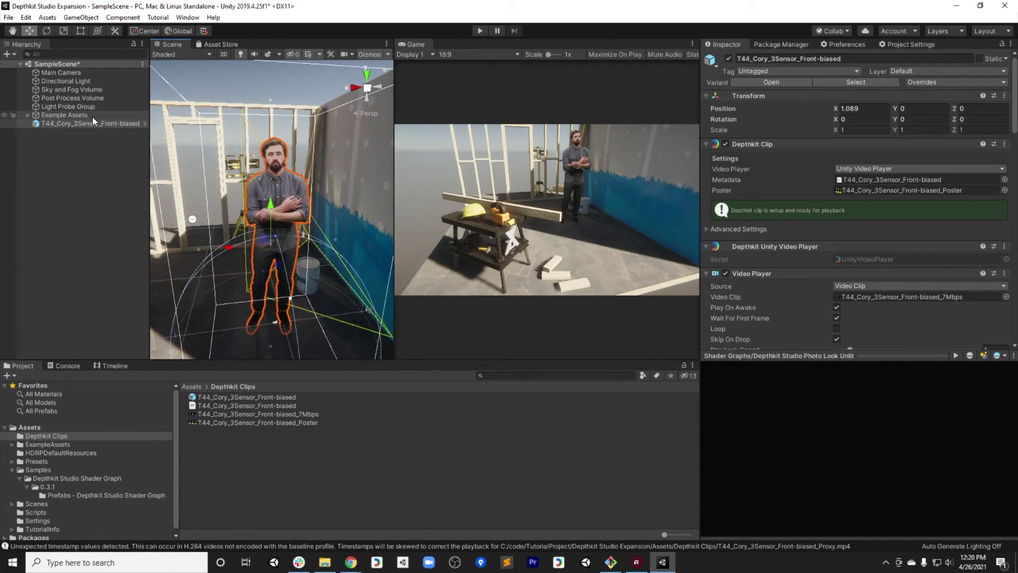
pyautogui.click(479, 32)
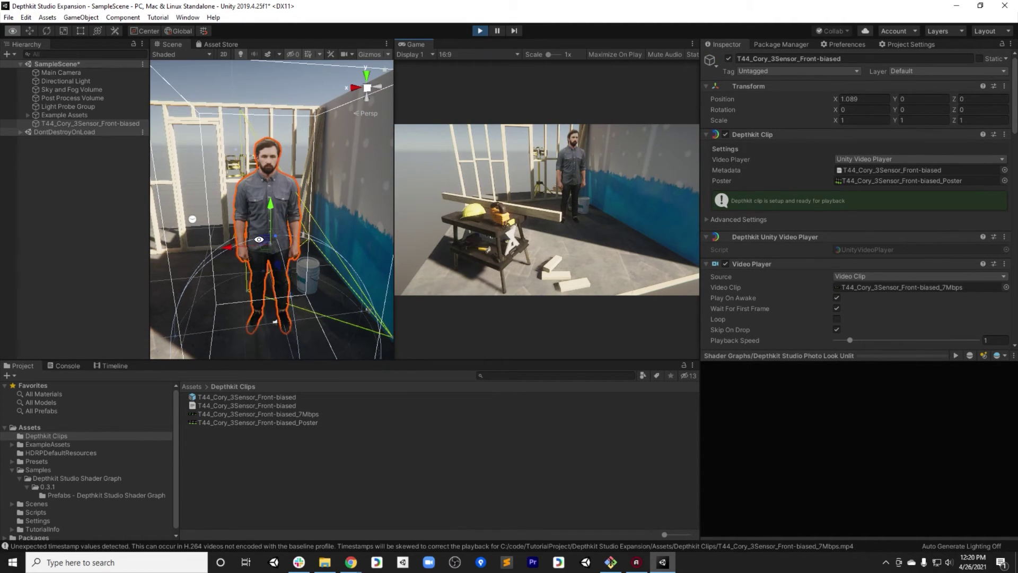
# Step: Orbit and zoom around the playing capture, from the person's face to their whole body
pyautogui.keyDown('alt'); pyautogui.scroll(5, 257, 97); pyautogui.keyUp('alt')
pyautogui.keyDown('alt'); pyautogui.moveTo(258, 97); pyautogui.dragTo(250, 214); pyautogui.keyUp('alt')
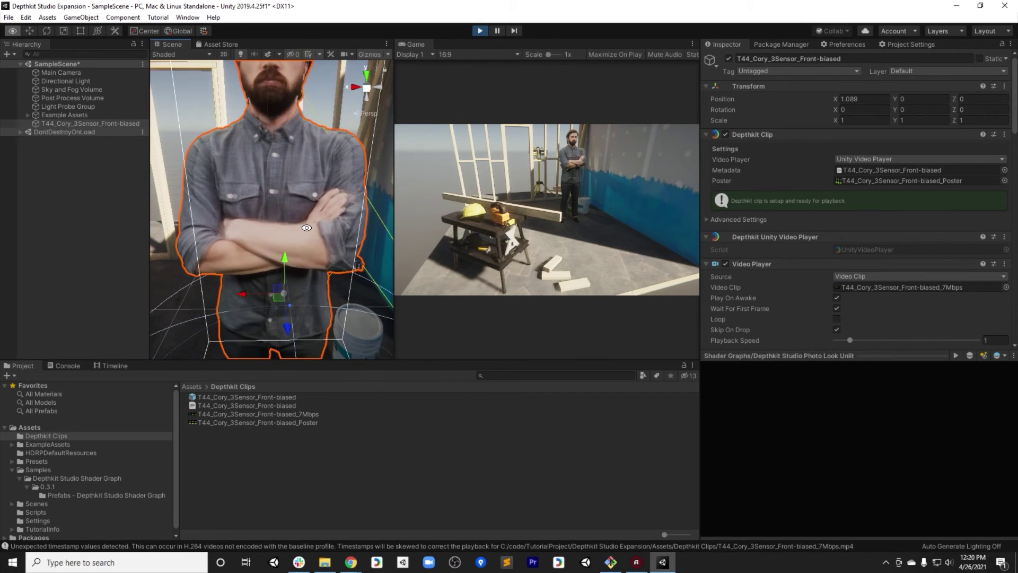
pyautogui.scroll(-5, 246, 219)
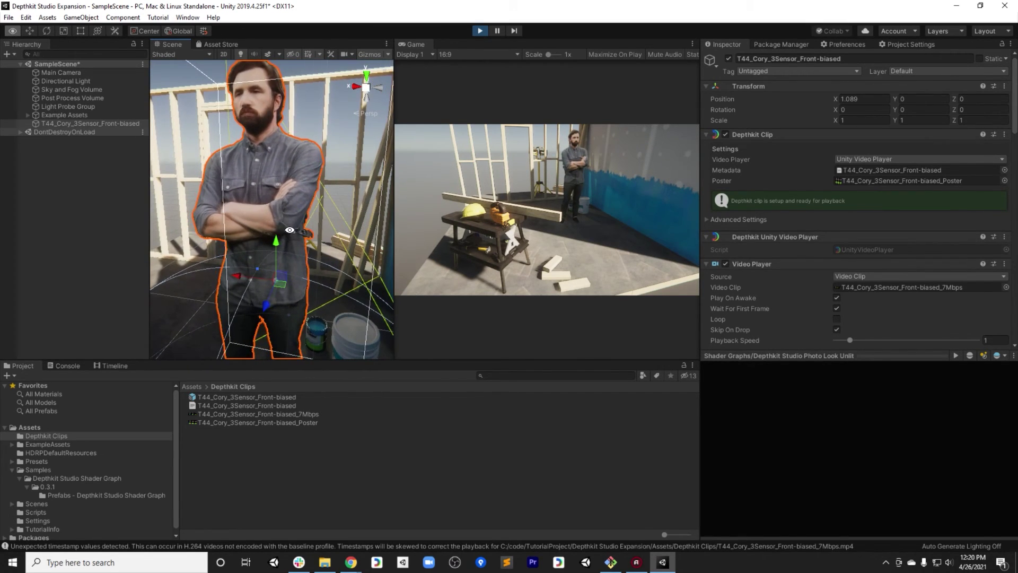
pyautogui.keyDown('alt'); pyautogui.moveTo(244, 224); pyautogui.dragTo(297, 224); pyautogui.keyUp('alt')
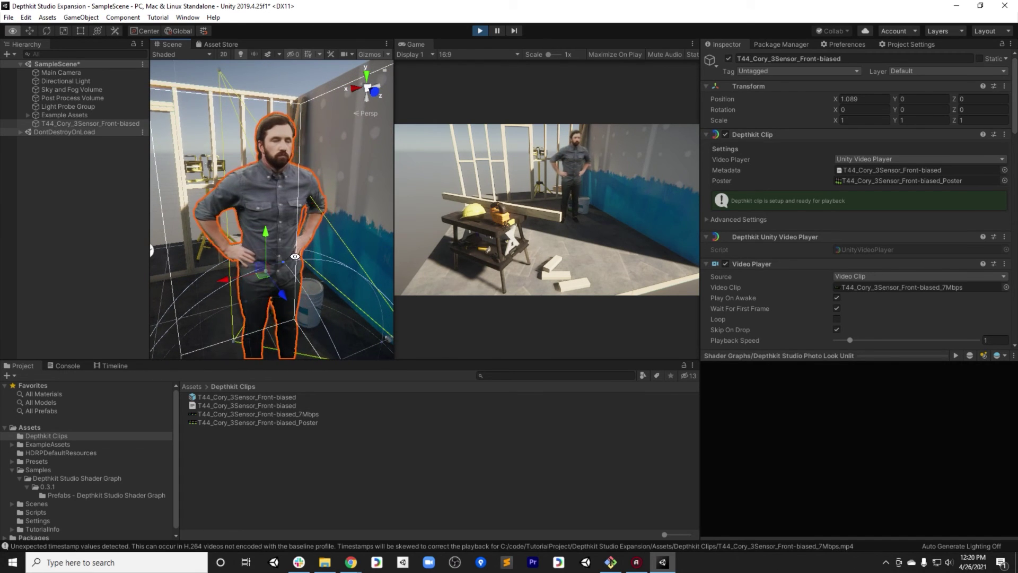
pyautogui.keyDown('alt'); pyautogui.moveTo(290, 237); pyautogui.dragTo(291, 224); pyautogui.keyUp('alt')
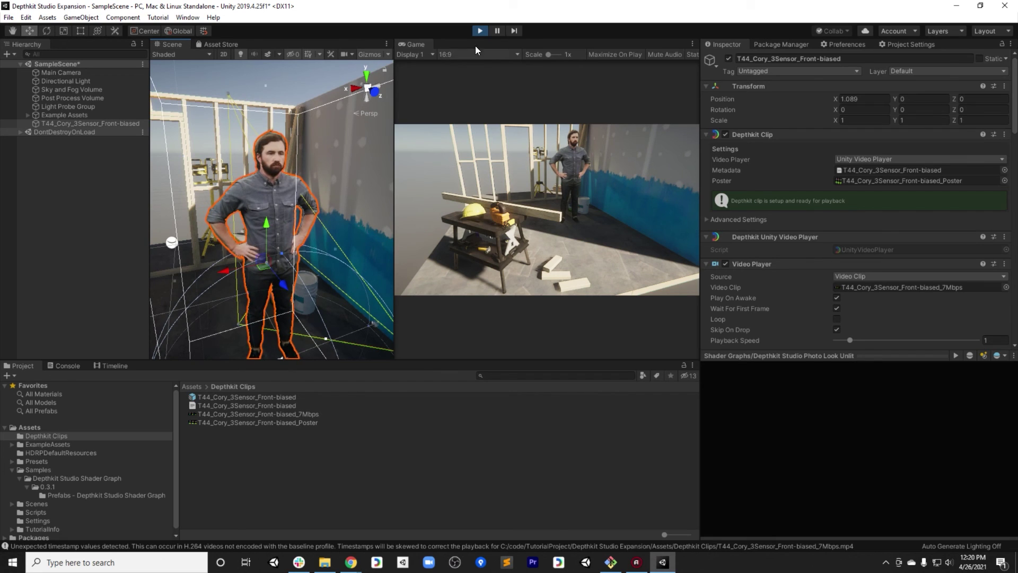